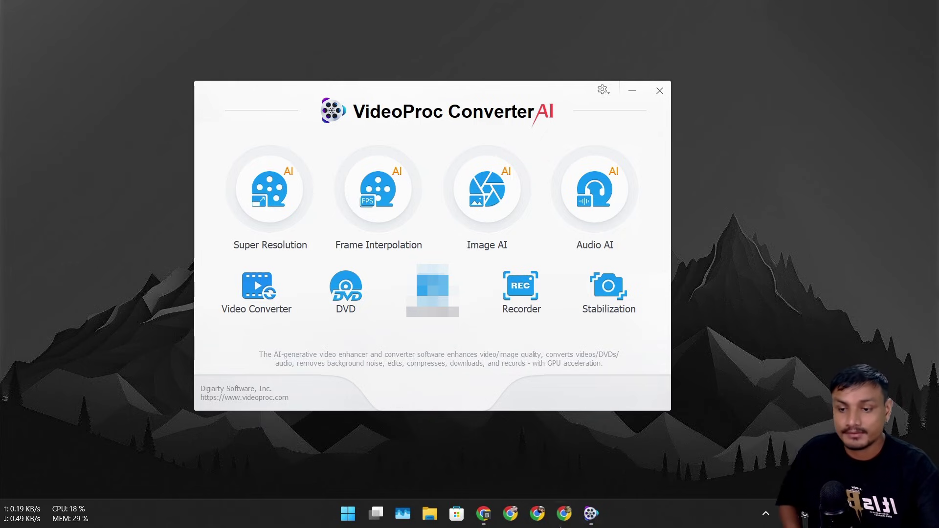
Bring the giveaway page forward, then launch the Super Resolution tool from the home screen.
click(483, 513)
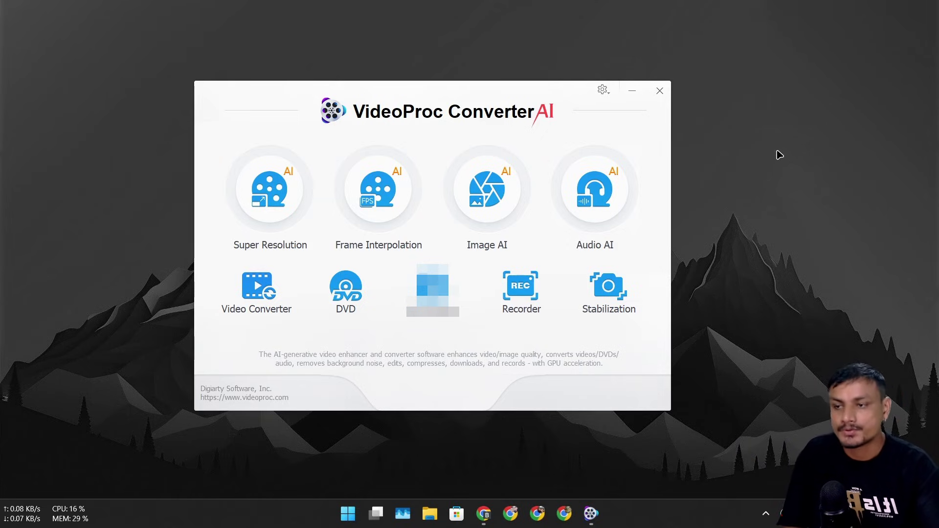
click(287, 194)
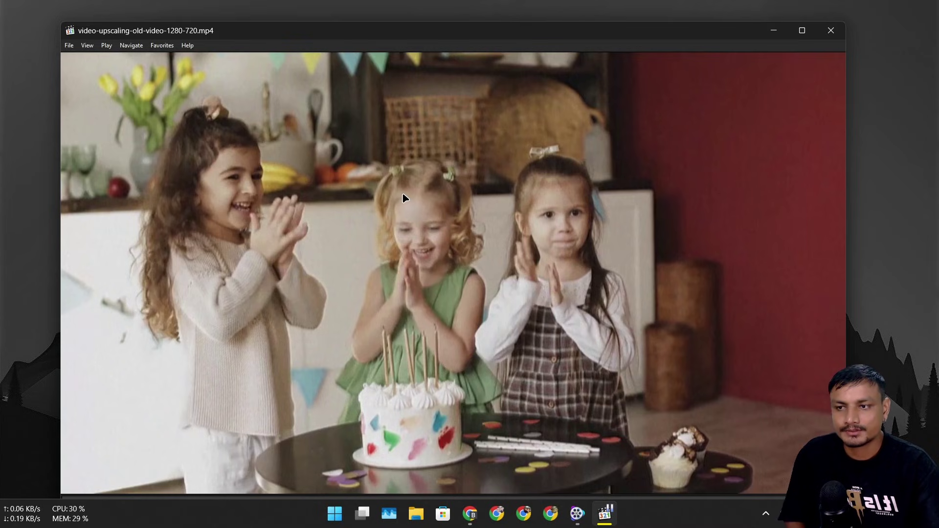
Watch the original 1280x720 birthday clip full screen in MPC-HC, then close the player.
double_click(435, 224)
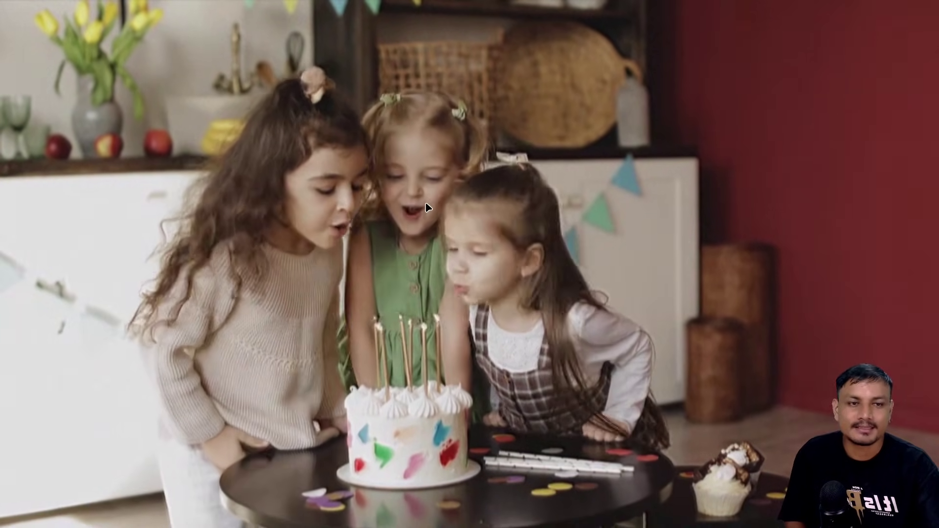
double_click(426, 208)
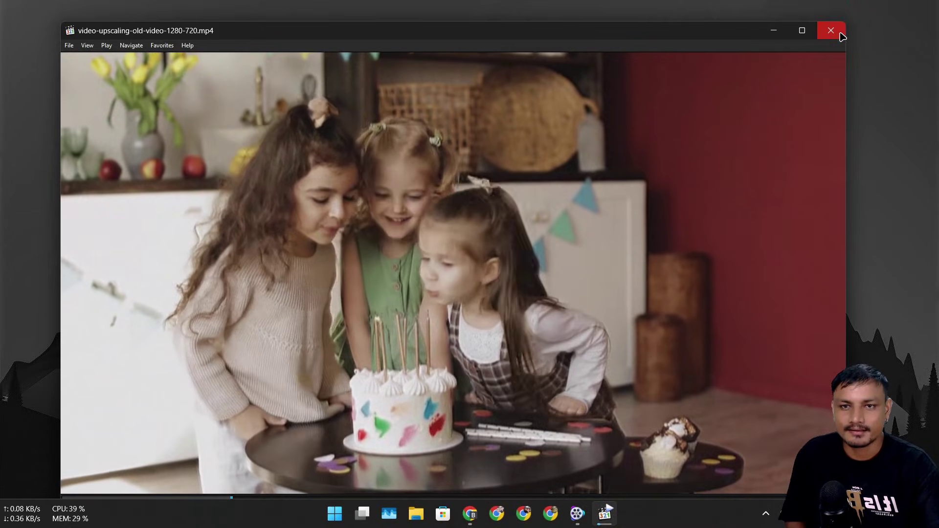
click(830, 30)
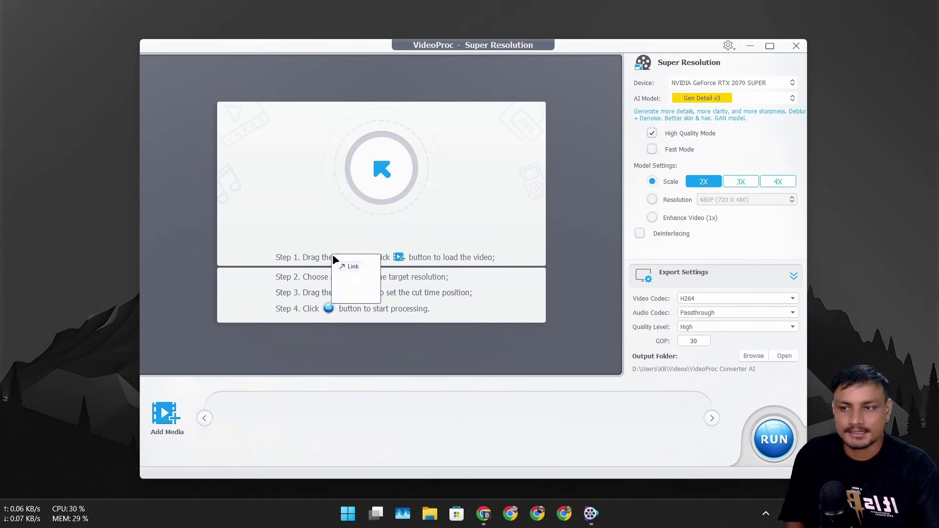
Load the birthday clip into Super Resolution, zoom the preview, and view the AI Model list.
drag(334, 260, 244, 271)
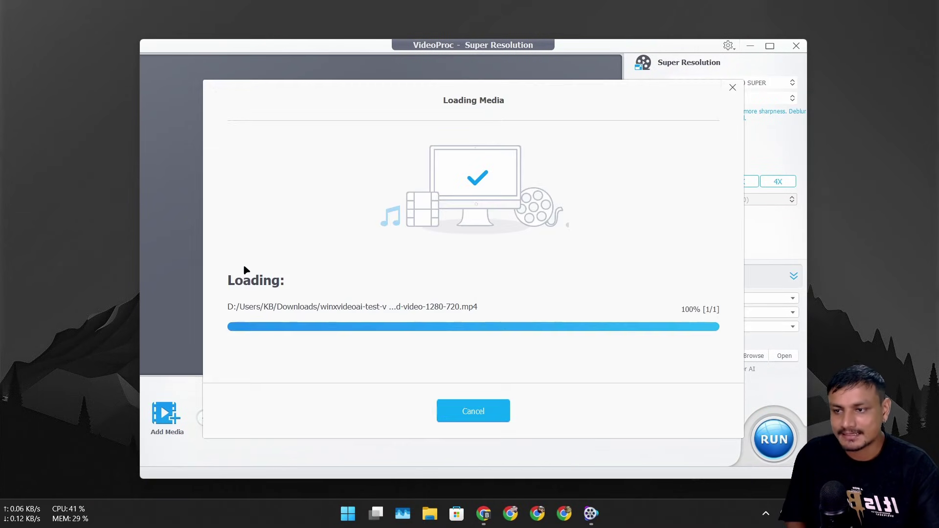
scroll(387, 214, up, 5)
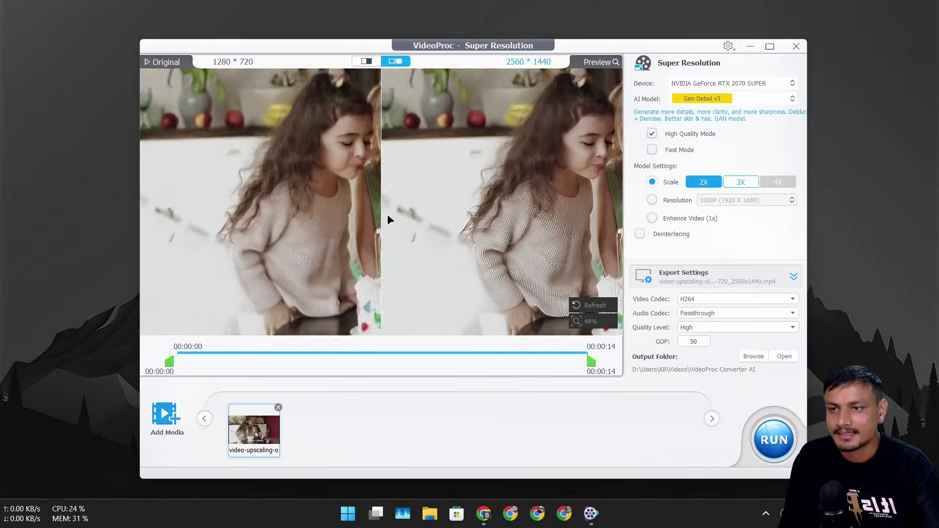
scroll(320, 254, up, 2)
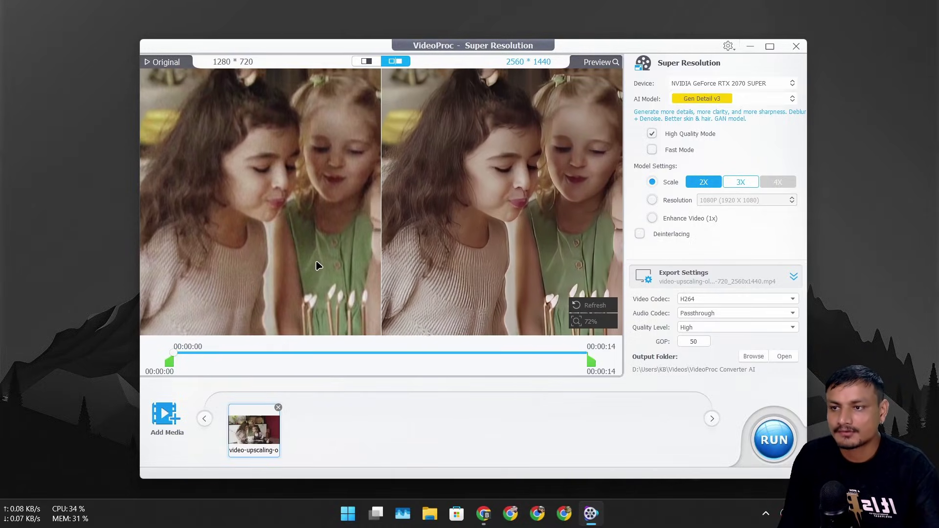
scroll(438, 186, up, 3)
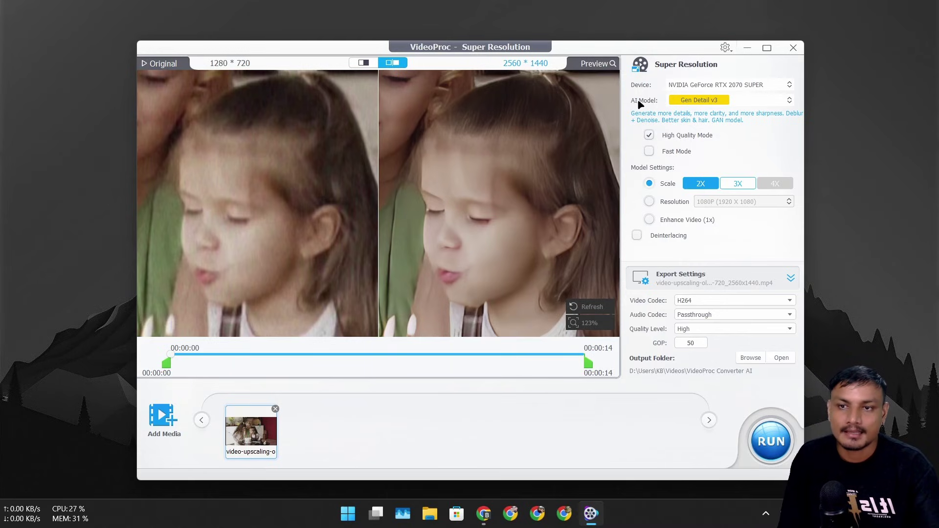
click(725, 102)
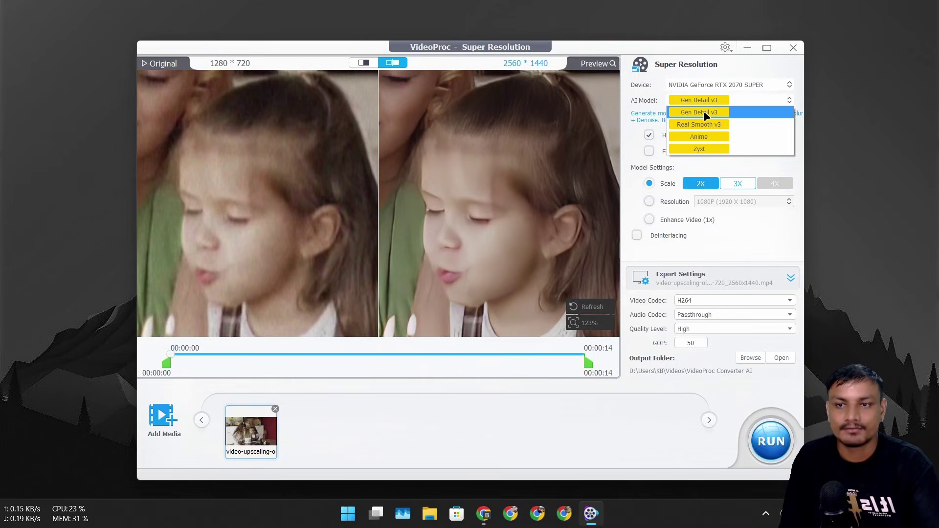
Keep Gen Detail v3 as the upscaling AI model.
click(706, 113)
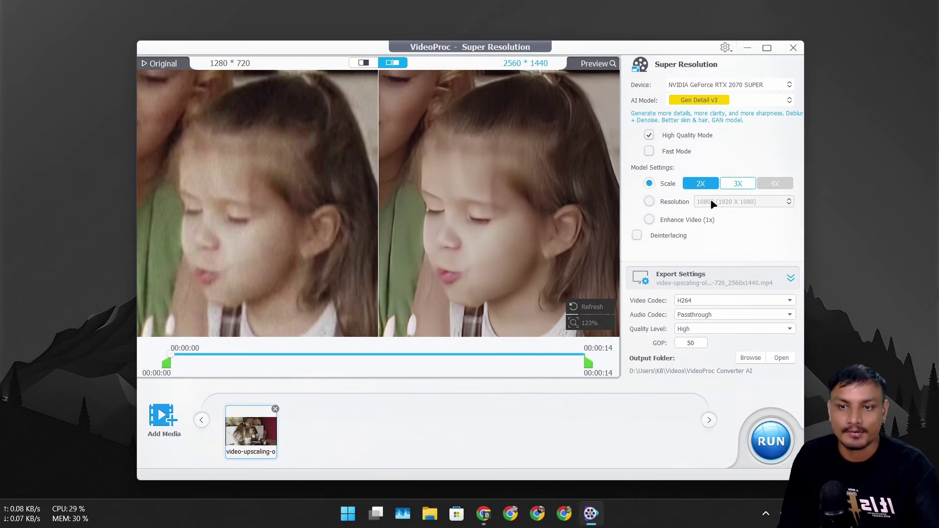
Try a 2K target resolution, then return to upscaling by the 2X scale factor.
click(649, 201)
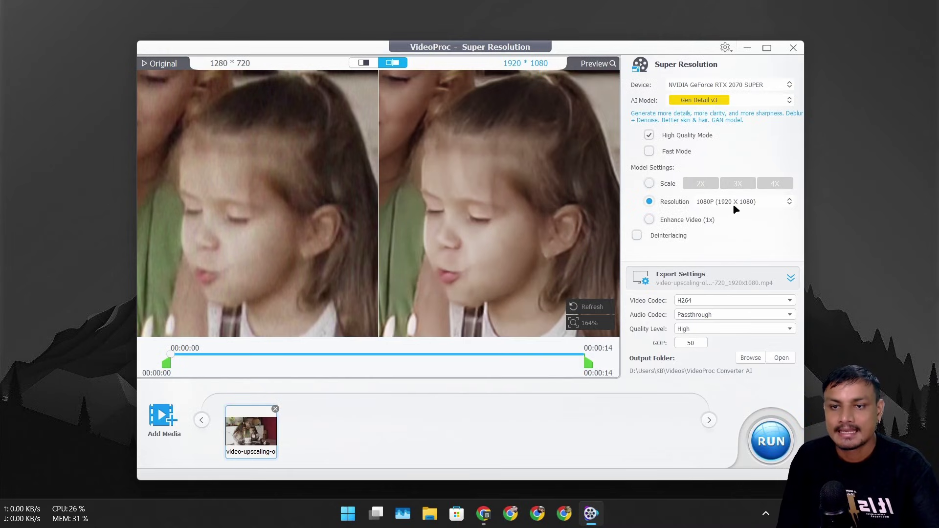
click(733, 203)
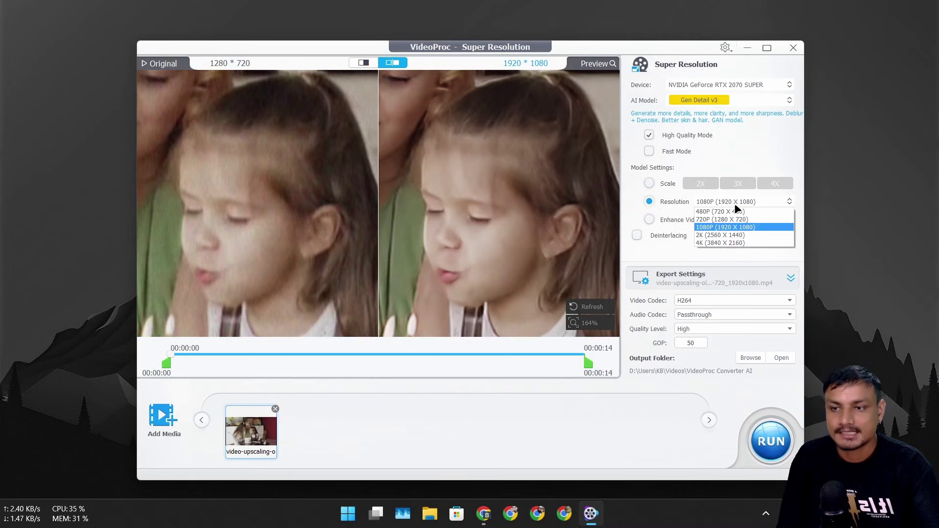
click(717, 236)
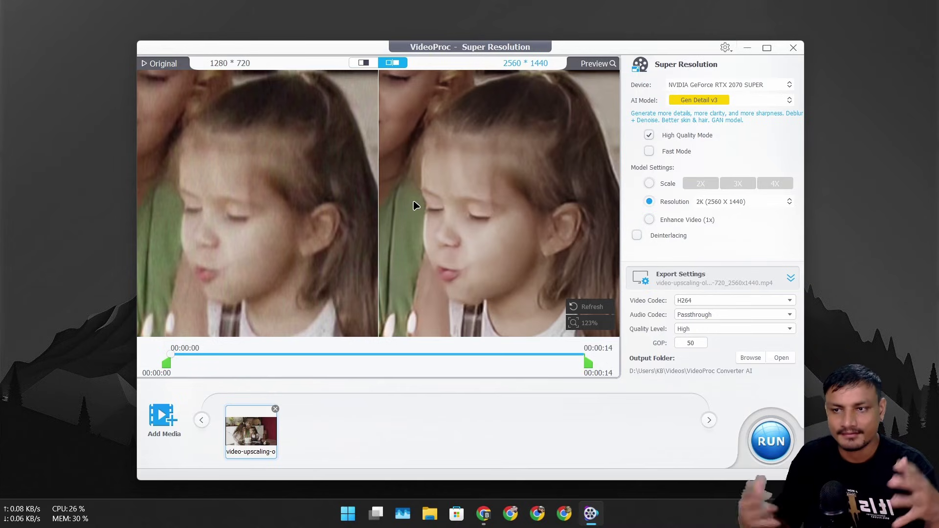
click(648, 184)
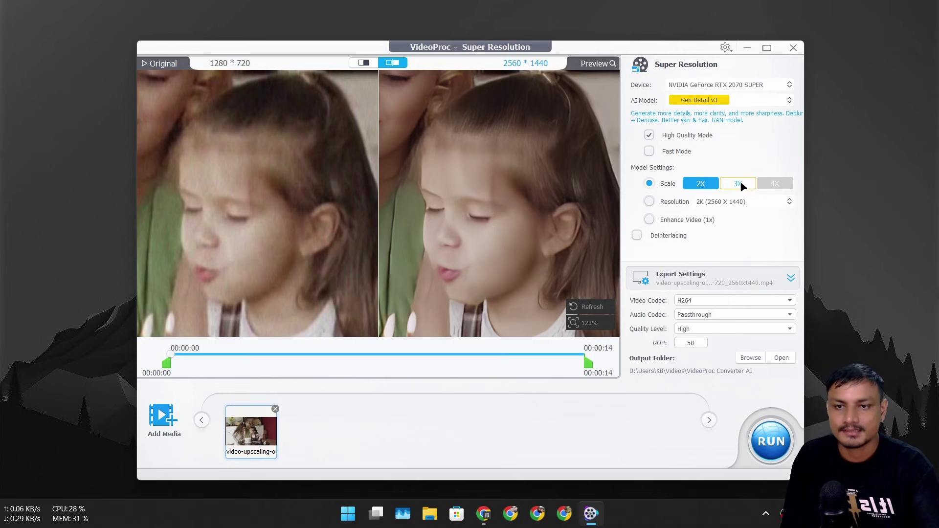
Turn on Deinterlacing and keep H264 as the video codec.
click(636, 236)
click(705, 301)
click(703, 303)
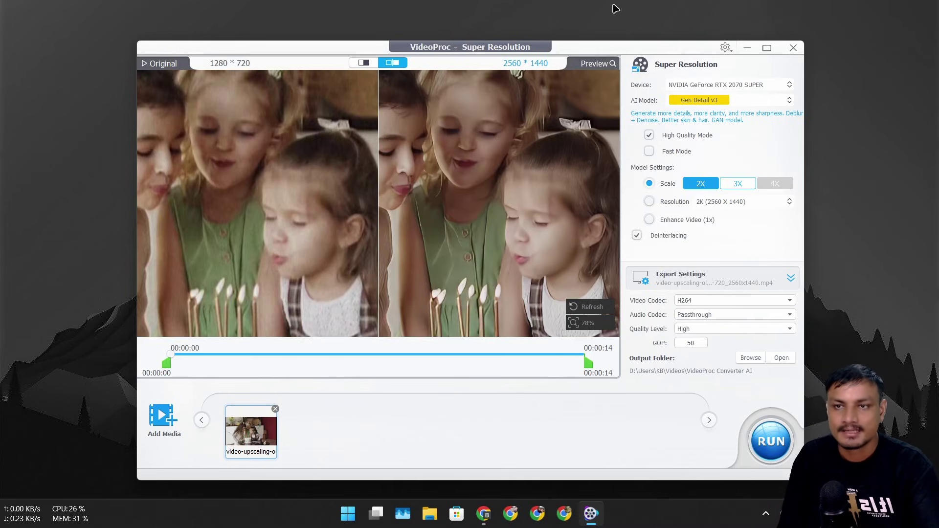
drag(581, 49, 525, 31)
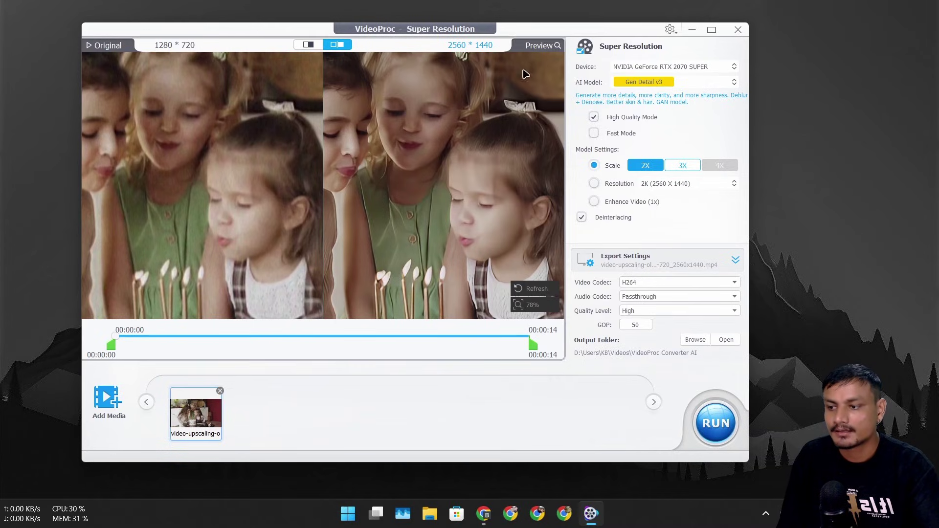
Export the 2560x1440 upscaled birthday video.
click(719, 427)
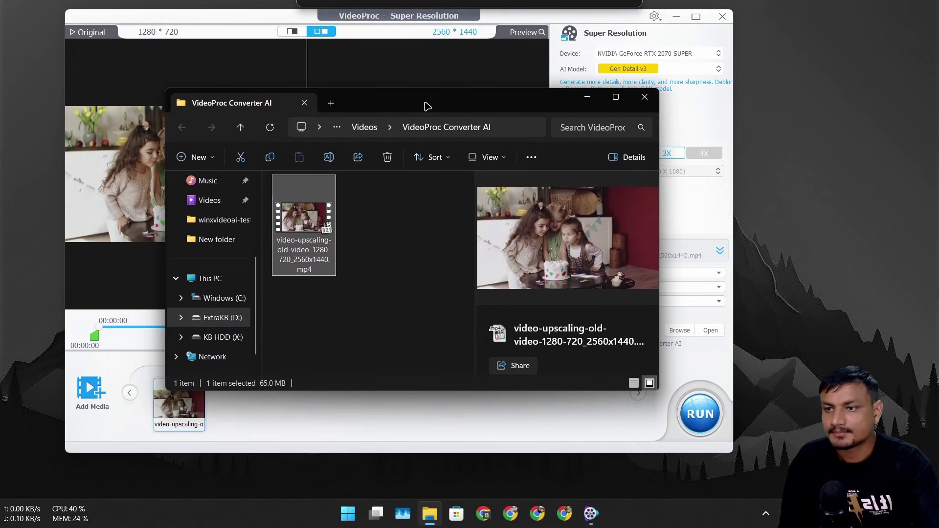
Play the exported 2560x1440 video full screen, then the original 1280x720 for comparison.
double_click(304, 228)
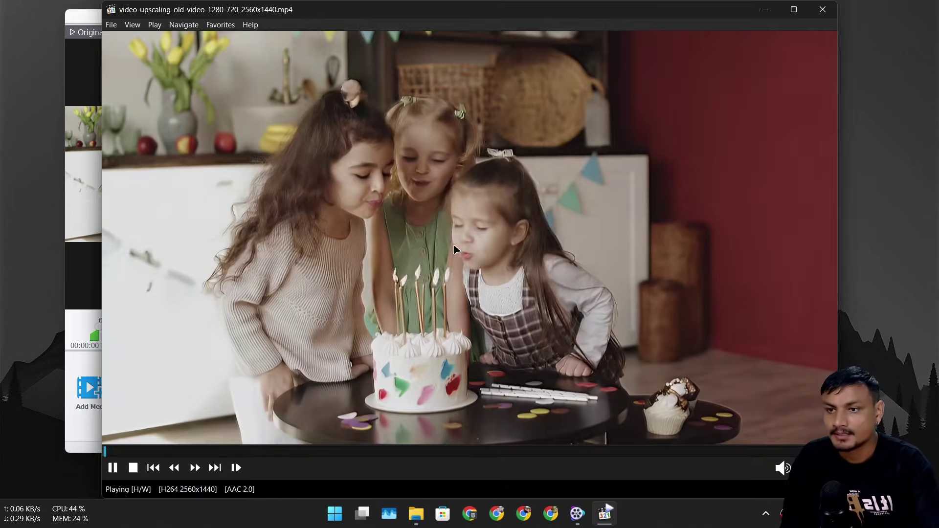
double_click(425, 234)
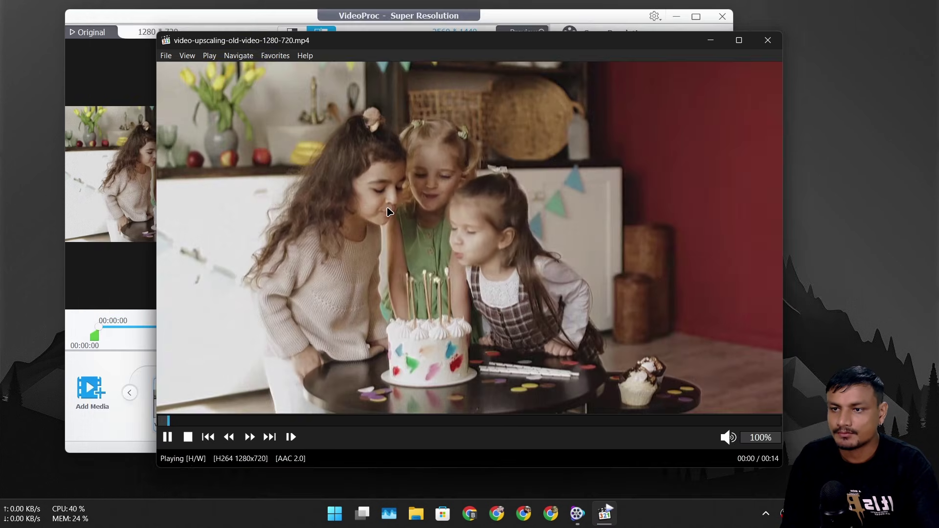
double_click(400, 215)
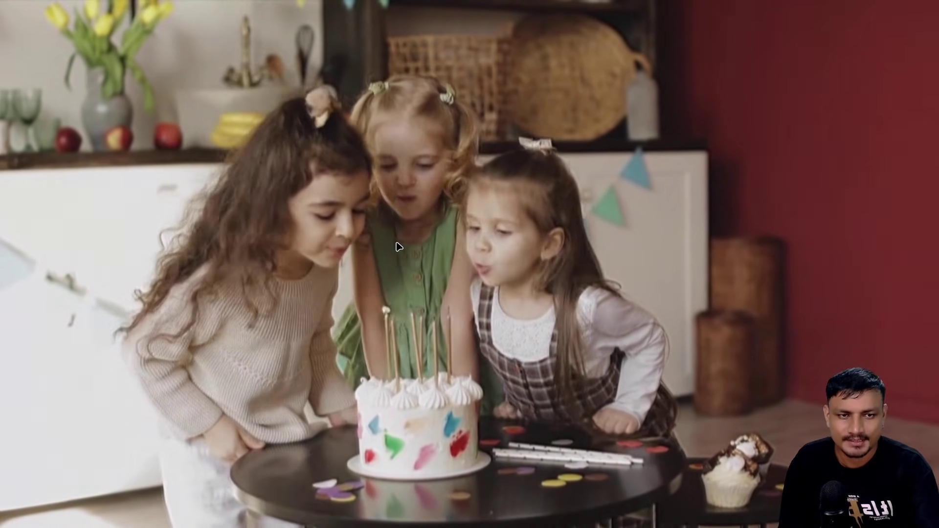
key(Escape)
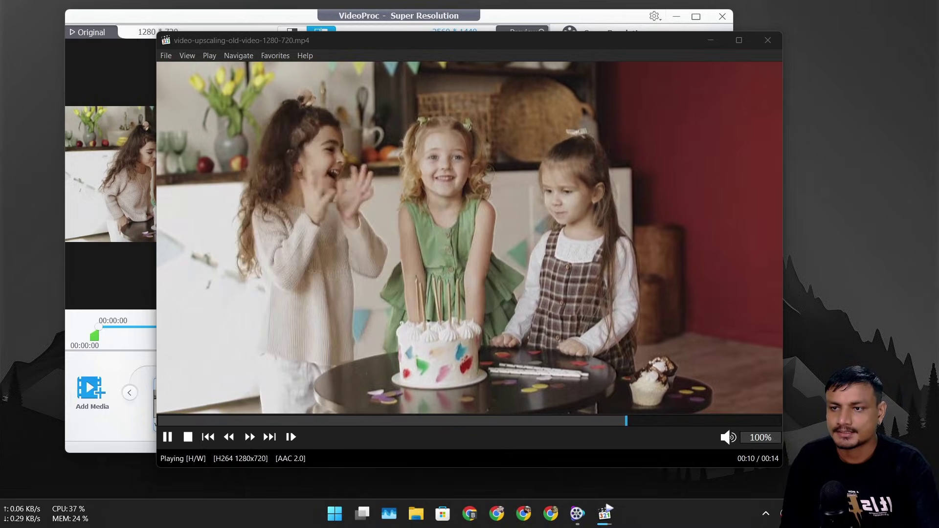
Rewatch the upscaled file full screen, then load the 640x360 seagull clip into VideoProc.
key(Page_Down)
double_click(449, 228)
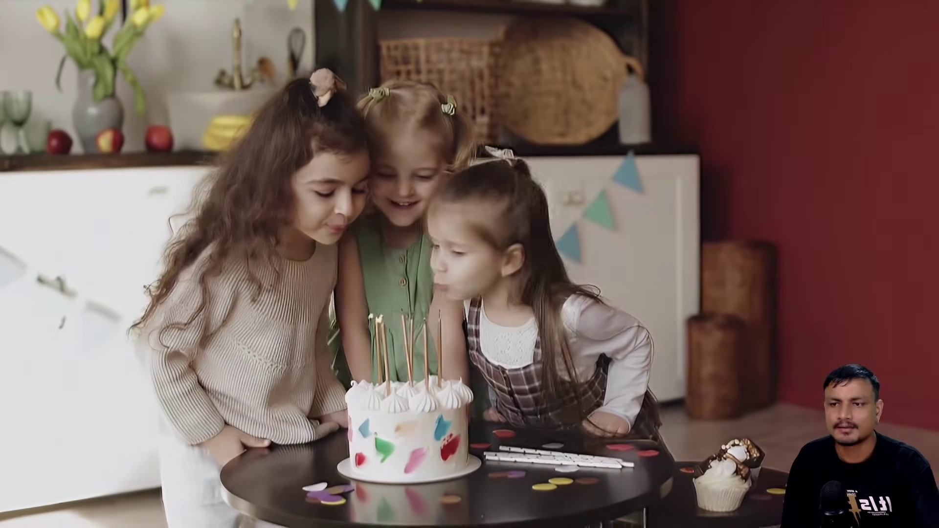
key(Escape)
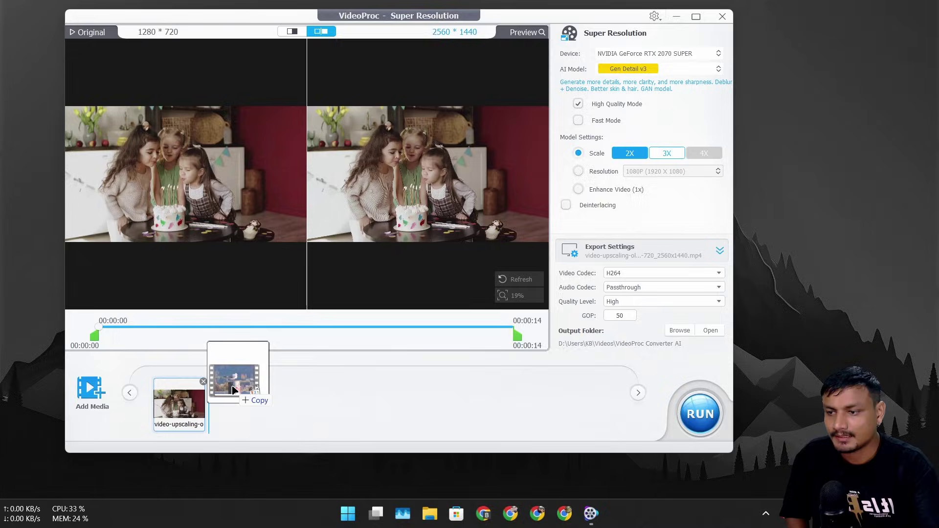
drag(232, 390, 231, 386)
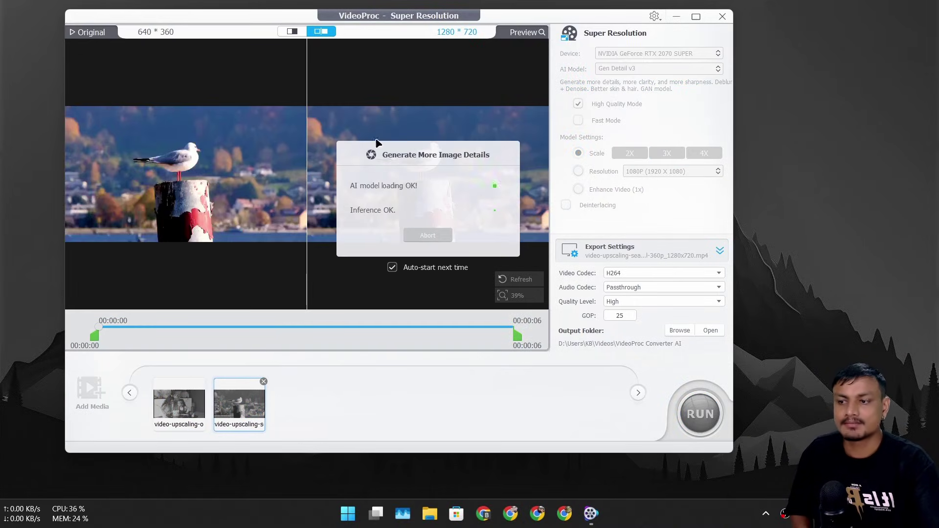
Remove the birthday clip from the media list and zoom the seagull preview.
click(204, 381)
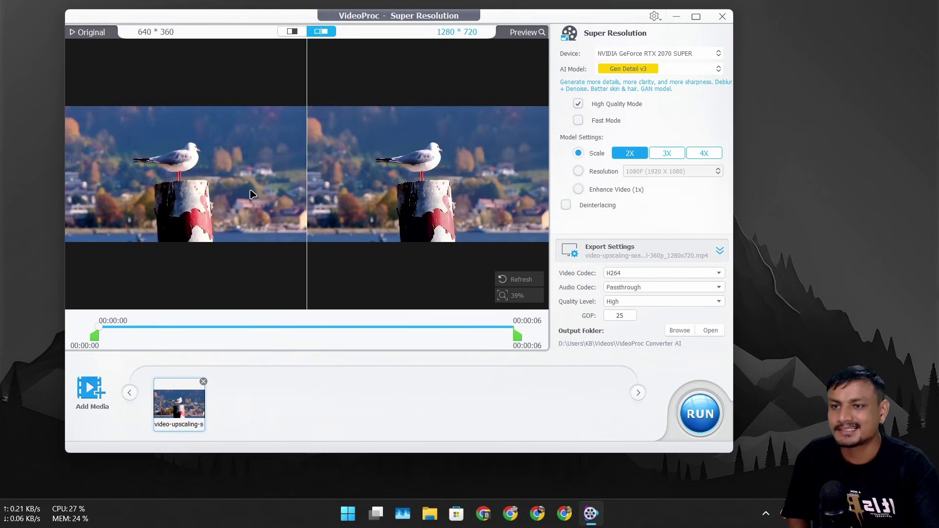
scroll(222, 196, up, 5)
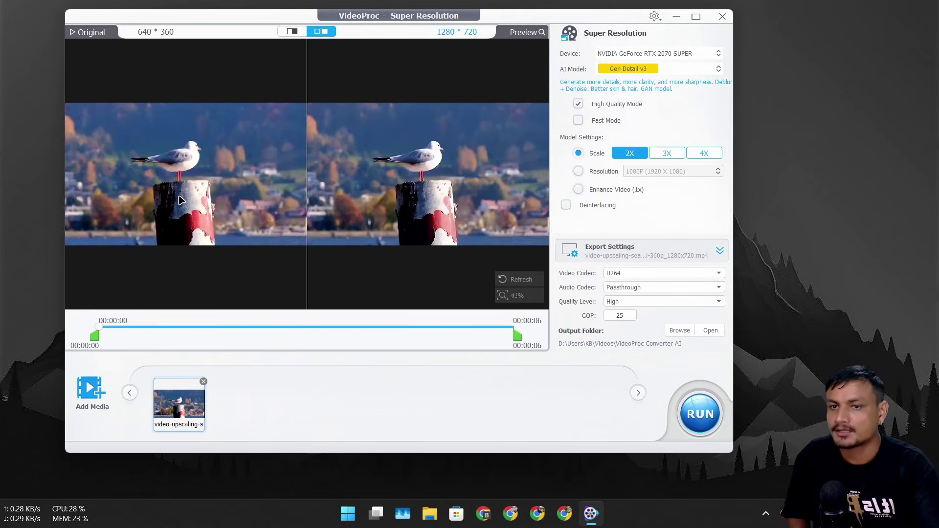
scroll(217, 189, up, 3)
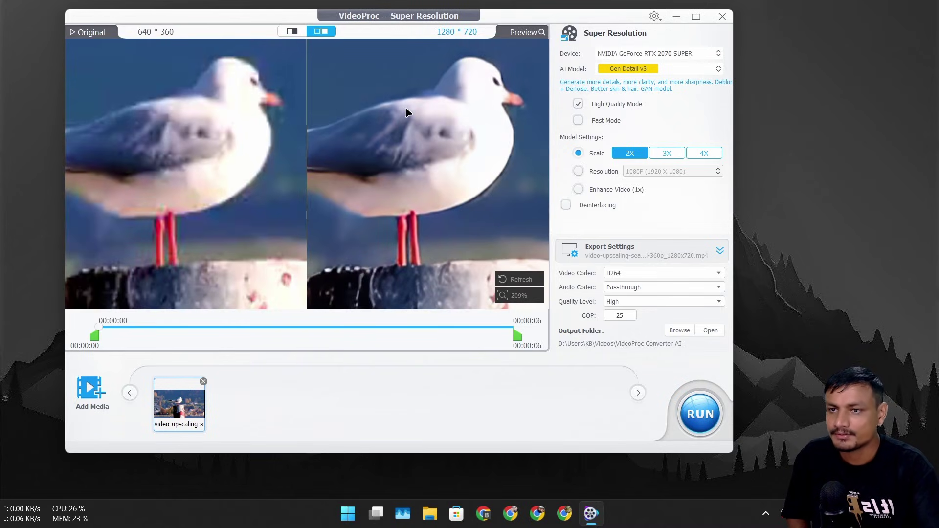
scroll(406, 112, down, 3)
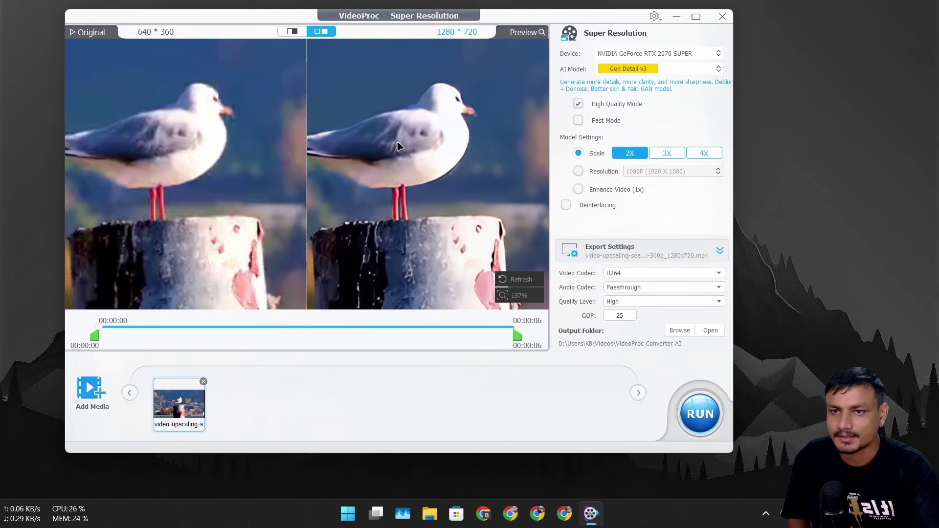
Try the Real Smooth v3 model and compare it in the zoomed preview.
click(636, 69)
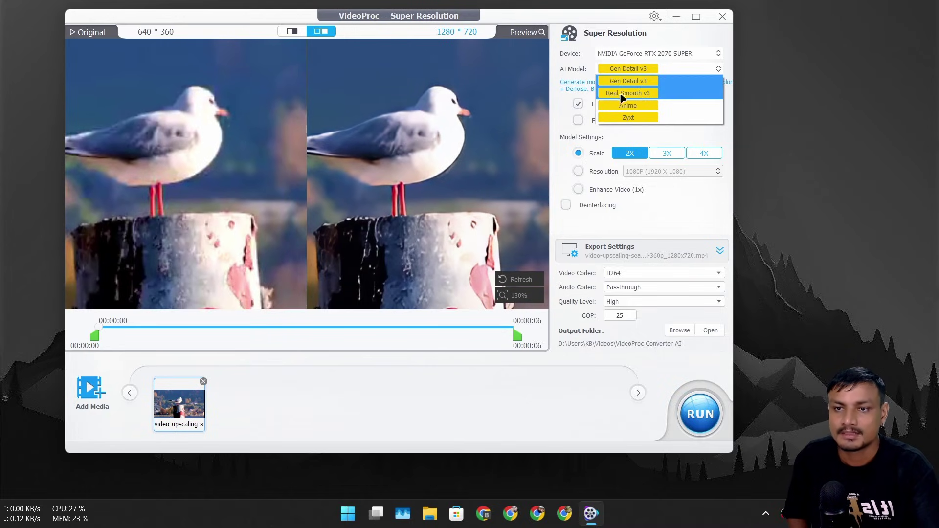
click(625, 94)
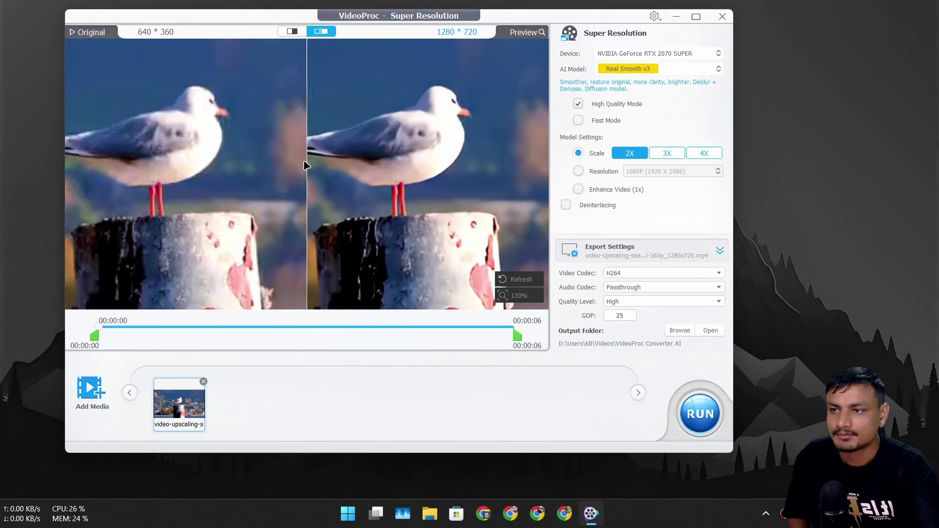
scroll(341, 159, up, 3)
scroll(383, 140, down, 2)
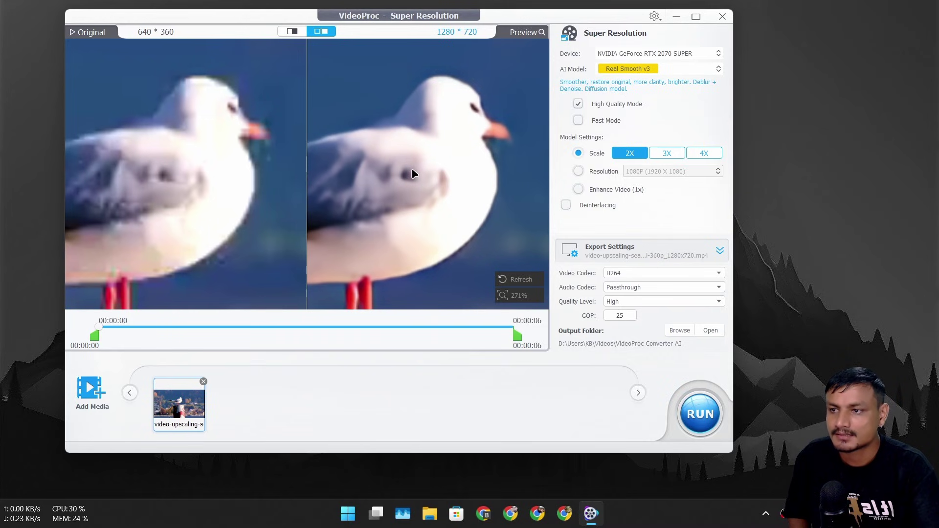
scroll(398, 170, down, 4)
Switch the AI model to Anime and compare the 2X preview.
click(631, 68)
click(630, 107)
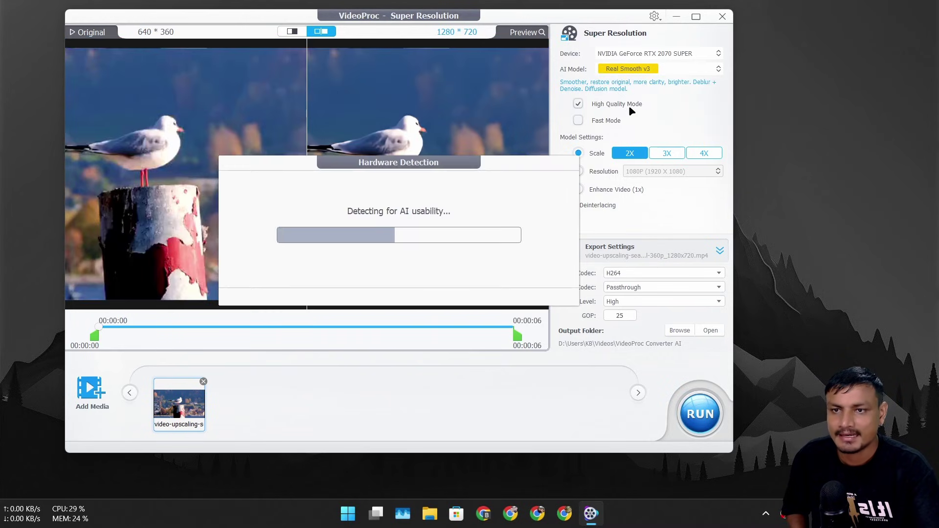
scroll(338, 162, up, 3)
scroll(349, 163, down, 3)
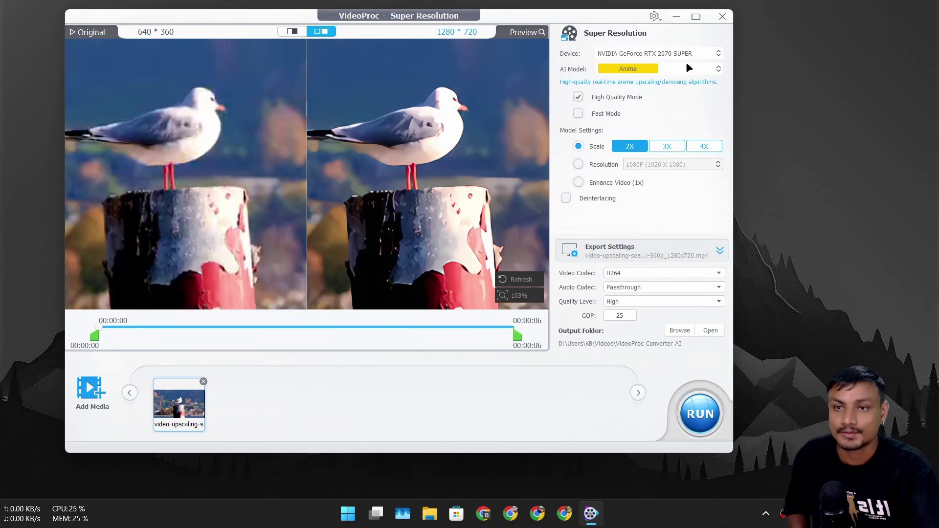
Switch the seagull clip's AI model to Zyxt and zoom the preview to compare frames.
click(652, 68)
click(629, 117)
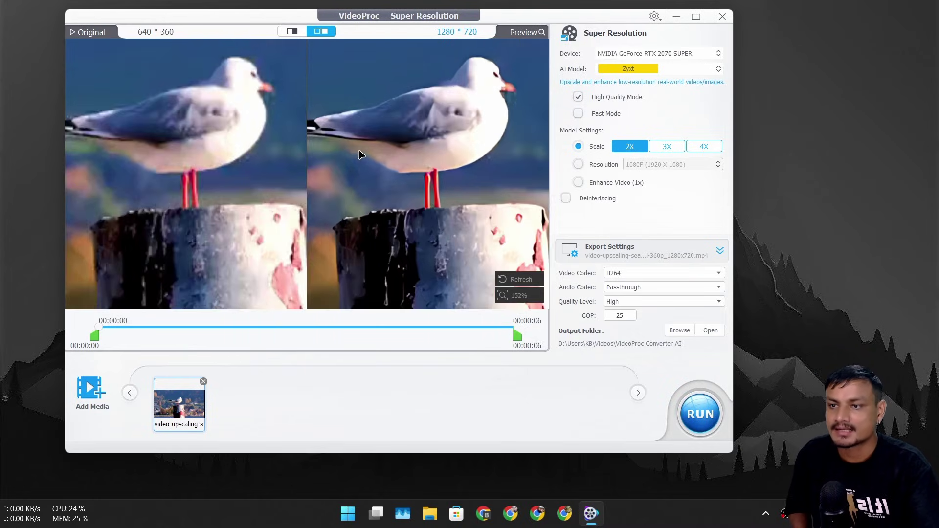
scroll(360, 155, up, 2)
scroll(361, 171, down, 5)
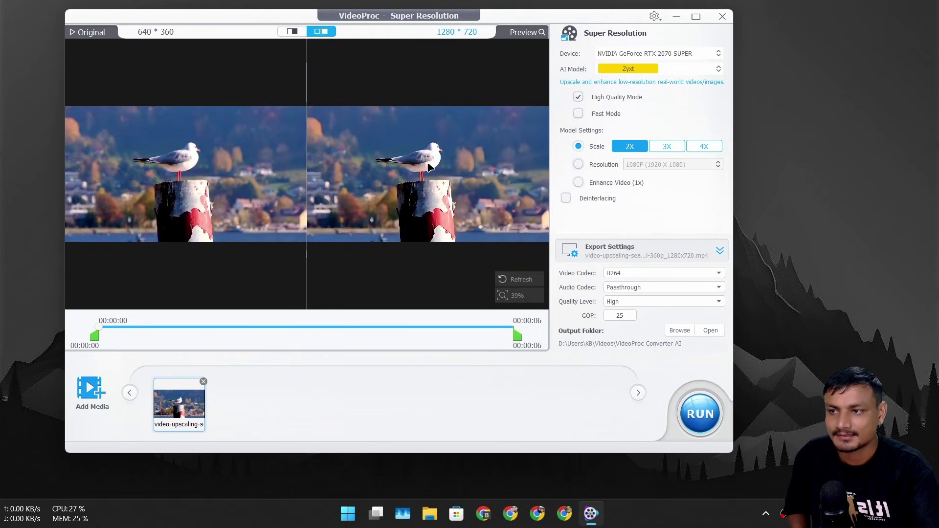
scroll(340, 177, up, 5)
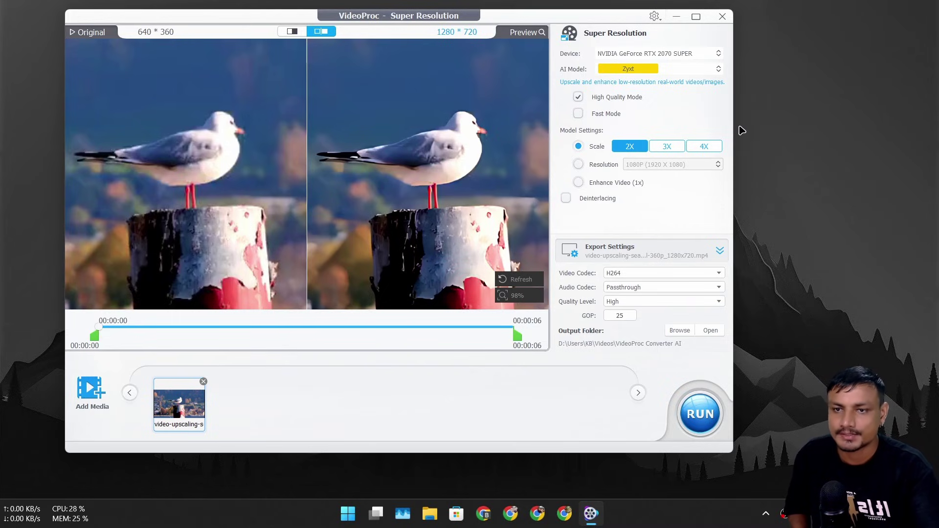
Upscale the seagull clip 3X to 1920x1080 on the RTX 2070 SUPER, export, and play it.
click(668, 146)
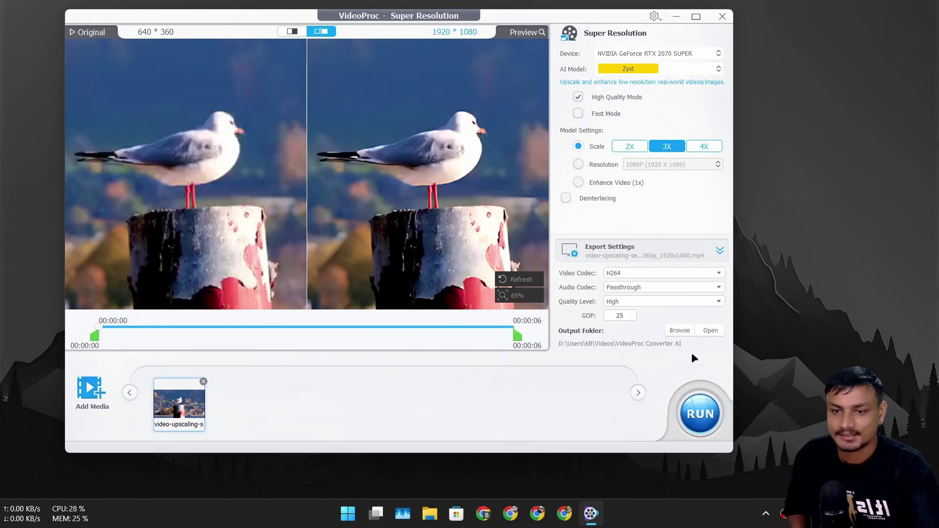
click(638, 54)
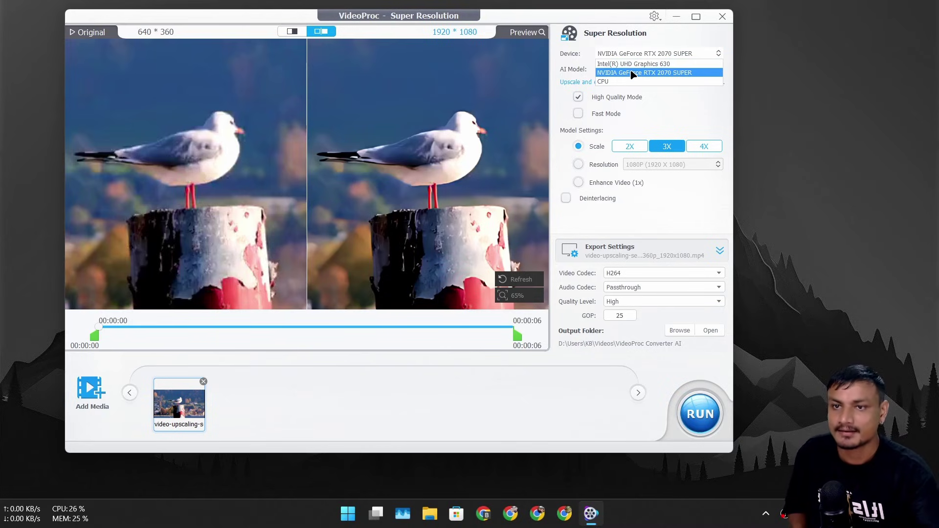
click(633, 73)
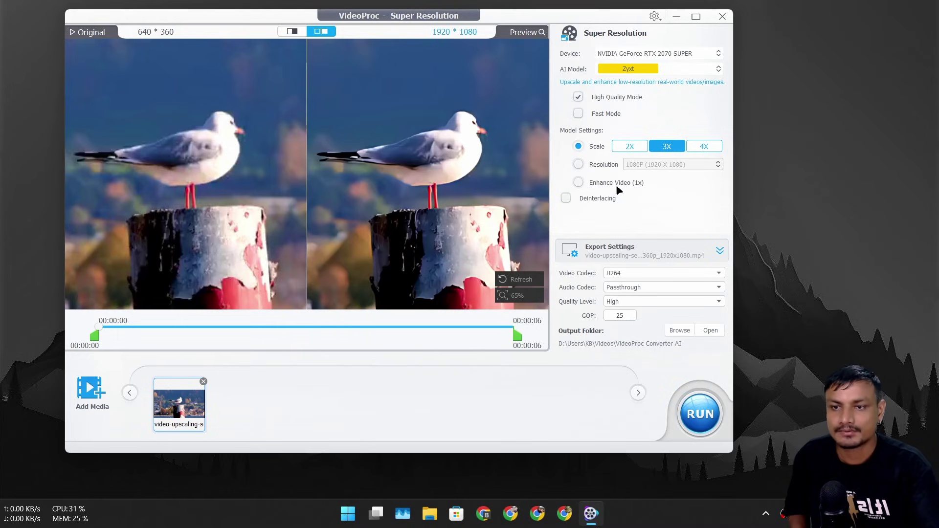
click(700, 413)
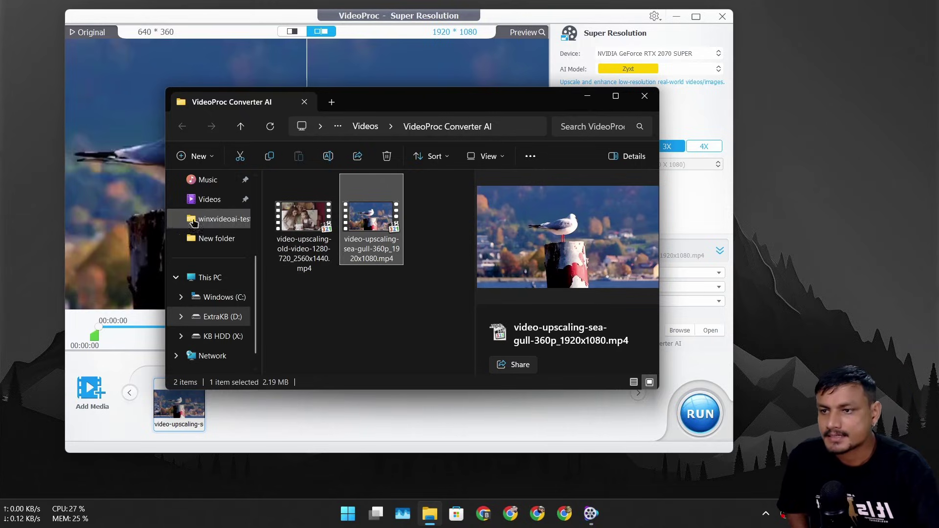
double_click(371, 224)
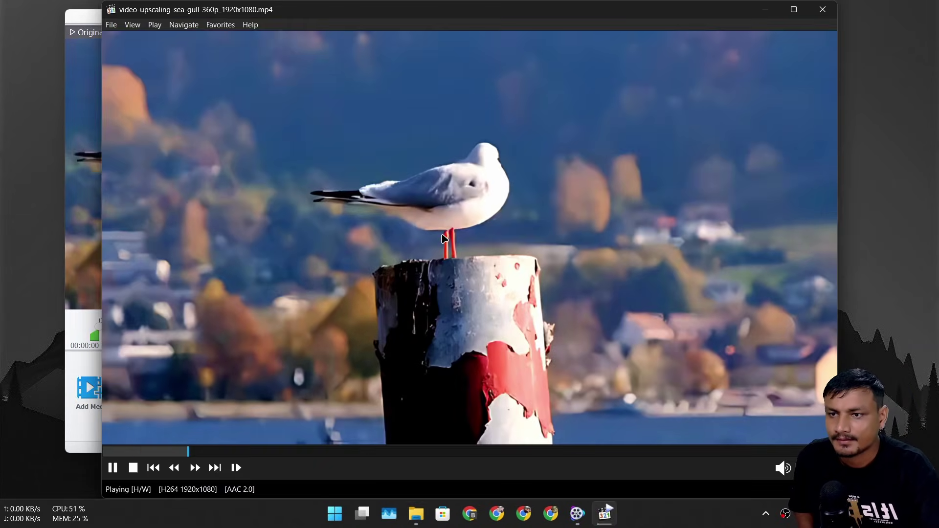
Watch the upscaled 1920×1080 seagull video full screen, pausing it, then return it to the window.
double_click(444, 239)
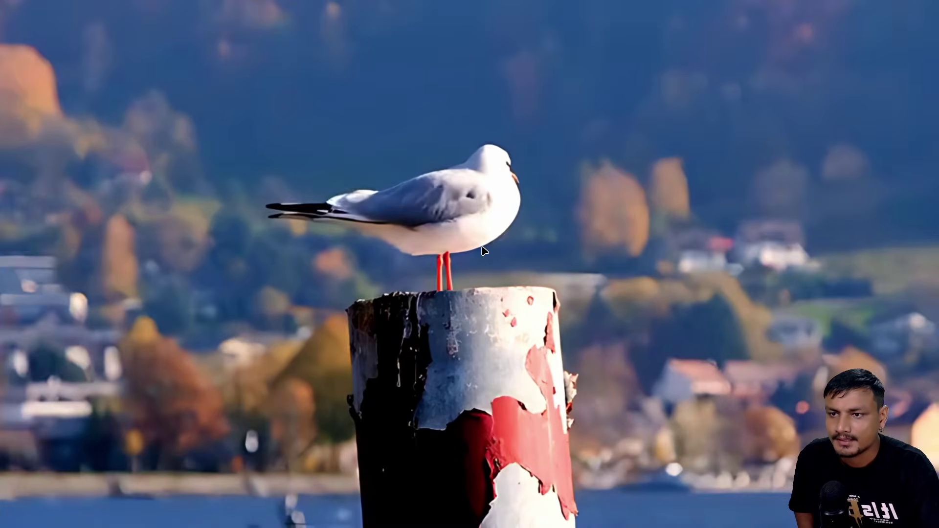
key(space)
double_click(471, 247)
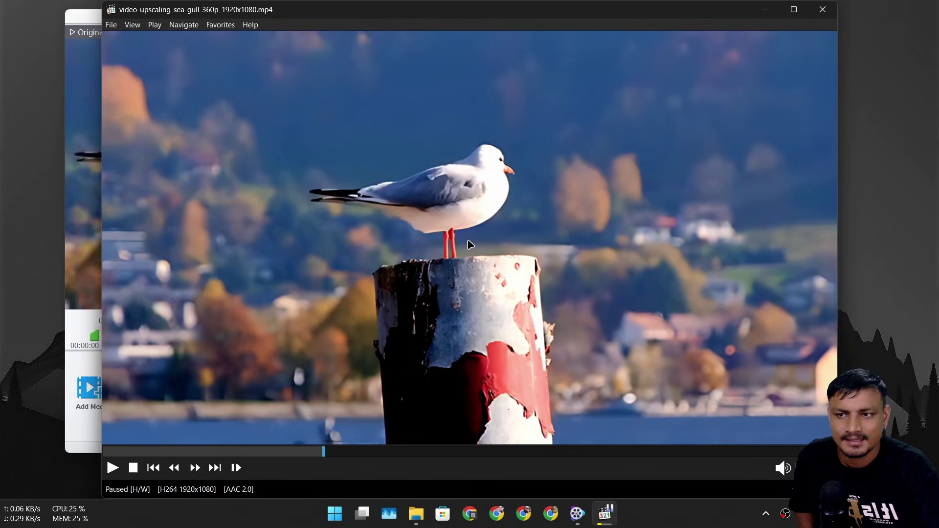
double_click(468, 244)
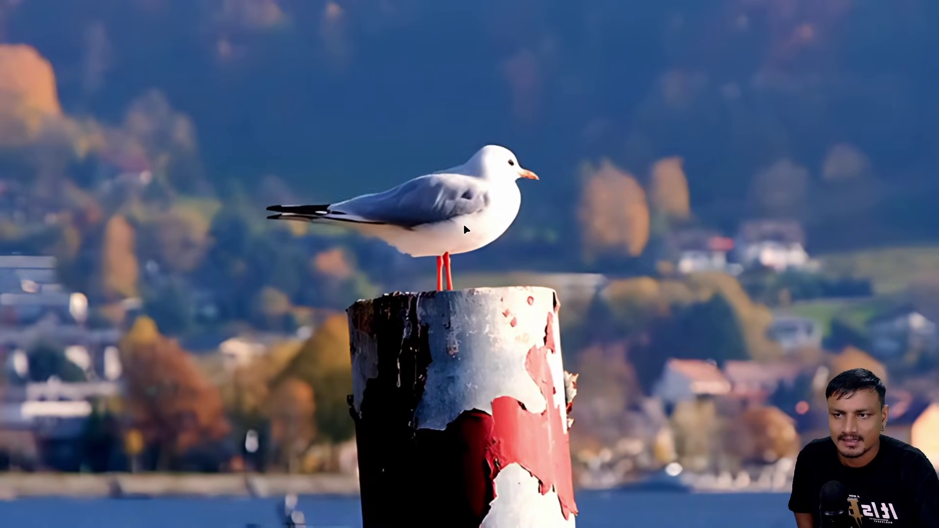
double_click(462, 224)
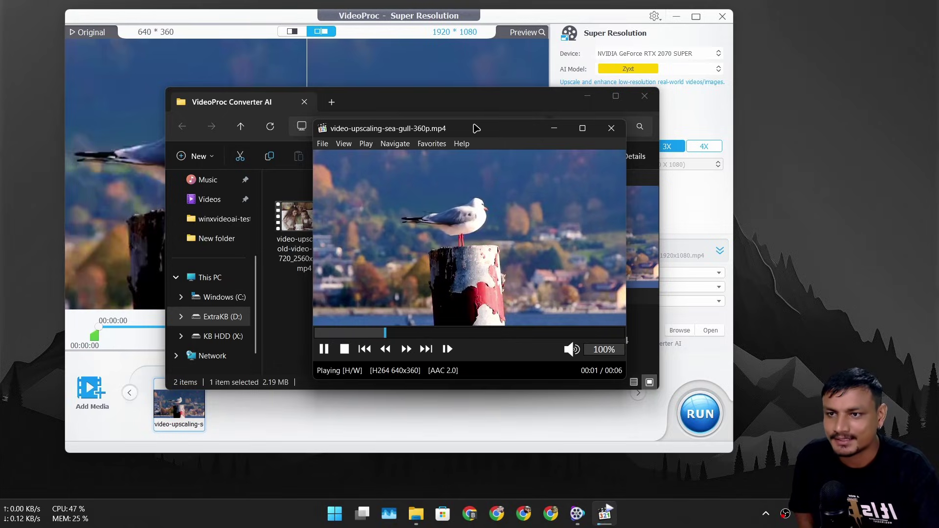
Watch the original 640×360 seagull video full screen, then the 1920×1080 upscale again to compare.
drag(482, 137, 419, 125)
double_click(406, 240)
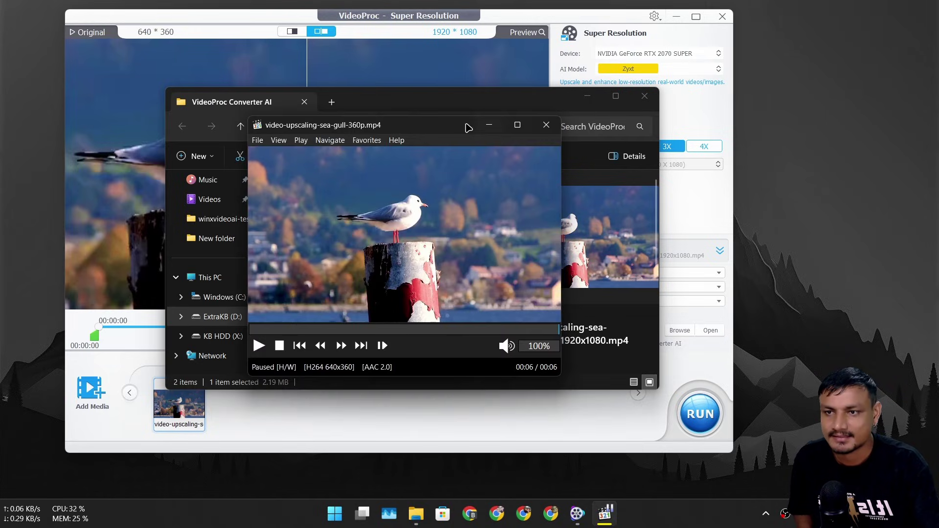
drag(415, 128, 620, 143)
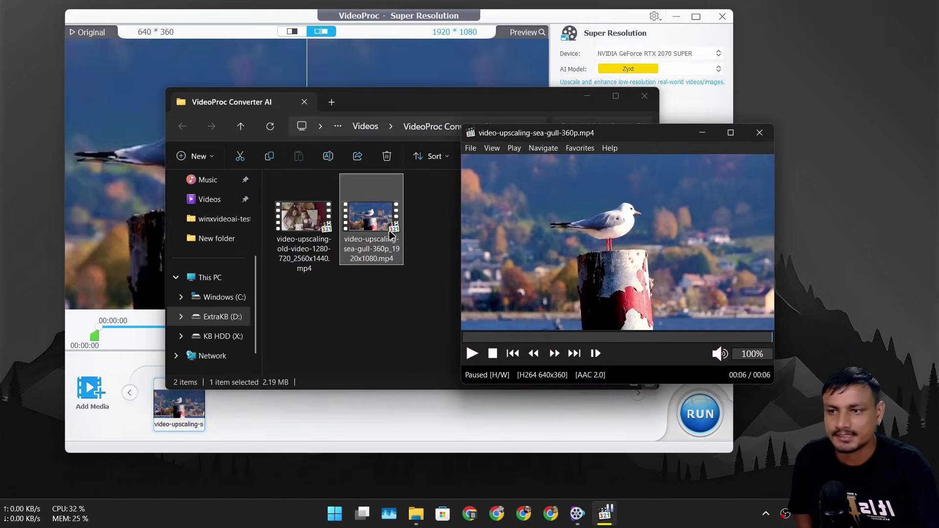
double_click(370, 230)
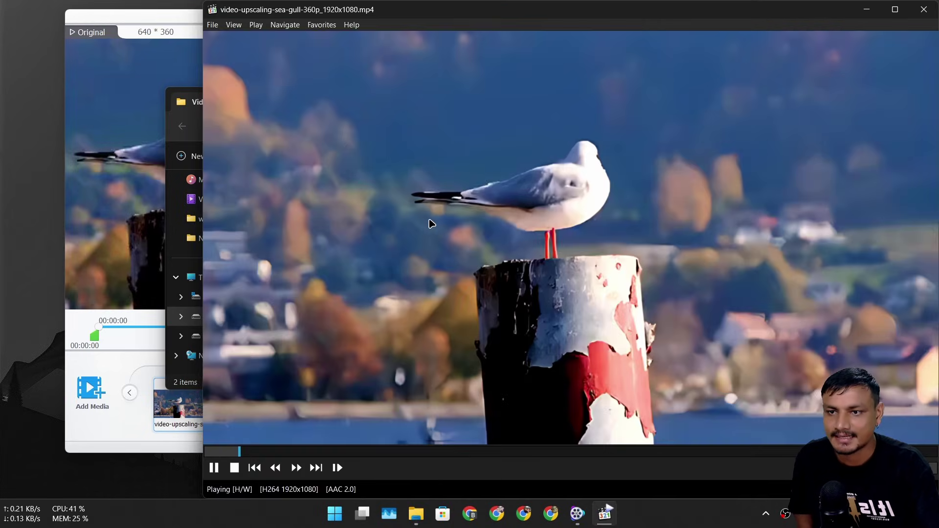
double_click(430, 223)
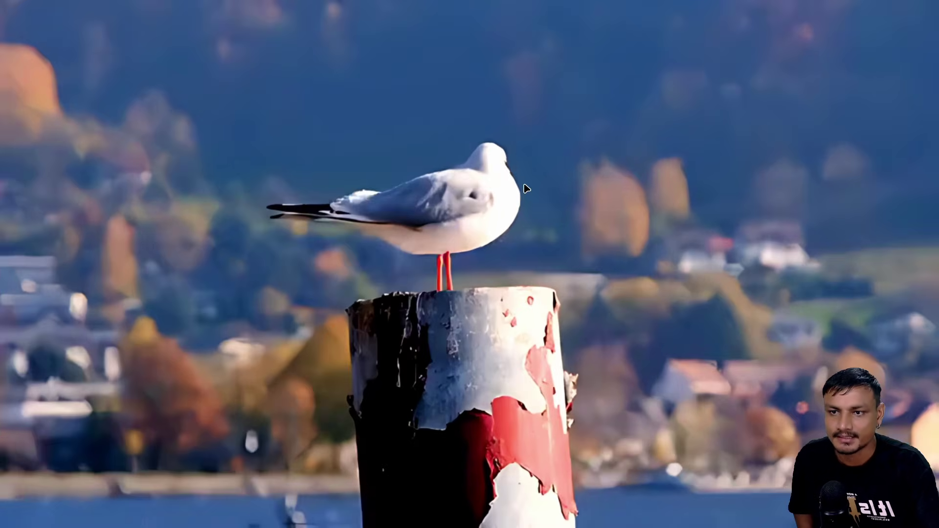
double_click(486, 211)
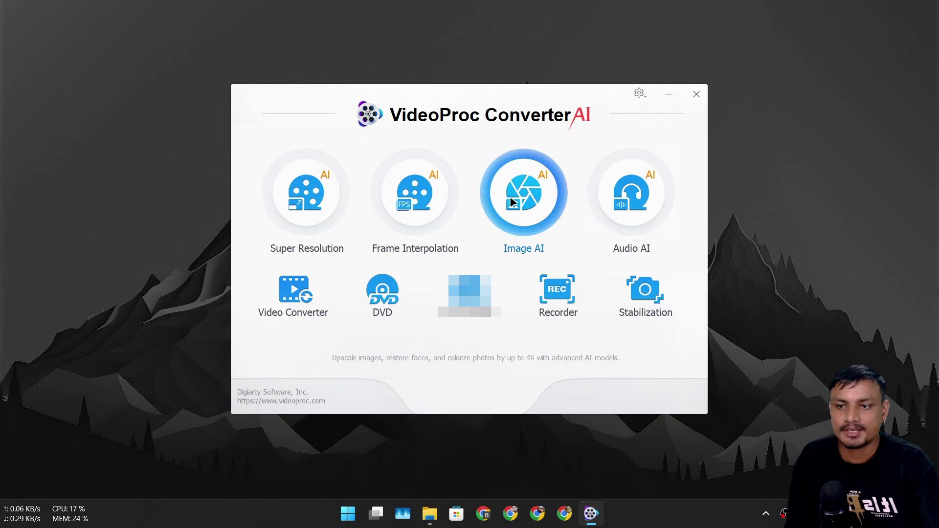
Open Image AI and load the 3500×2333 butterfly photo.
click(518, 196)
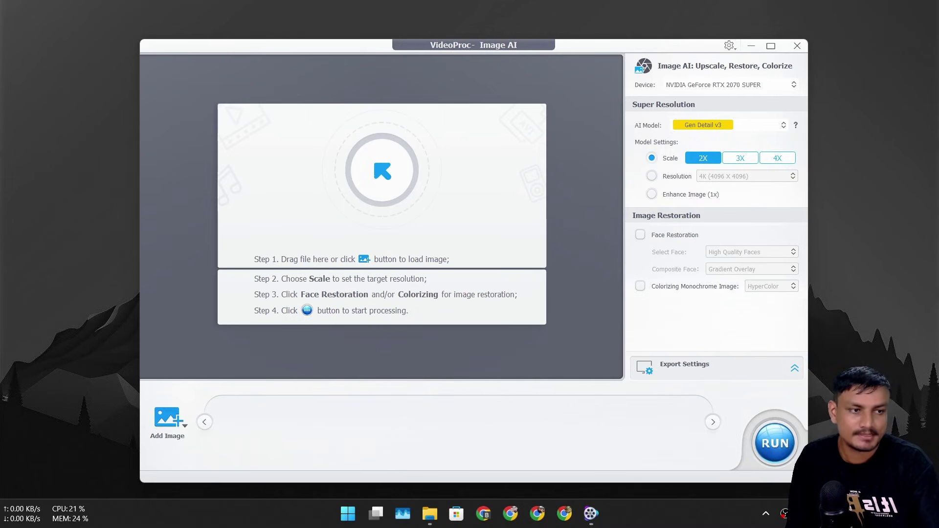
drag(386, 188, 392, 199)
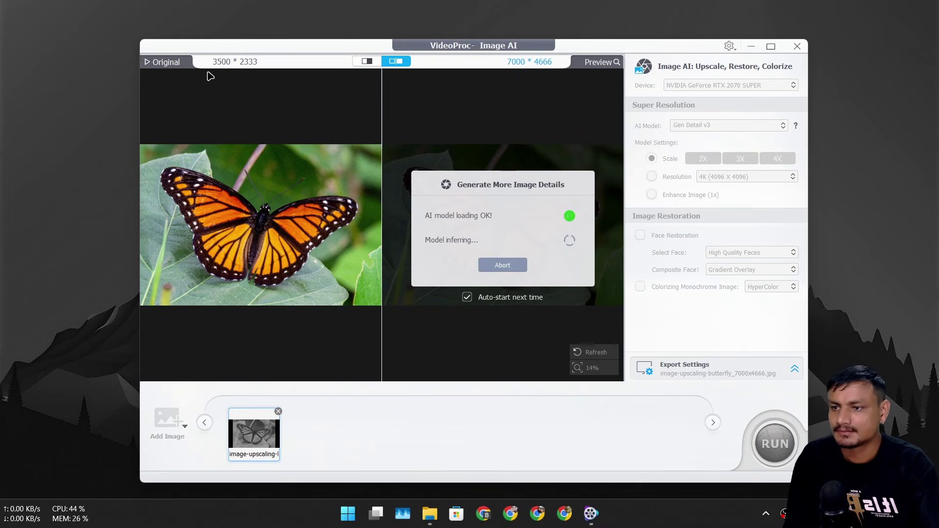
Inspect the butterfly's head in the preview and keep Gen Detail v3 at 2X for 7000×4666.
scroll(254, 210, up, 5)
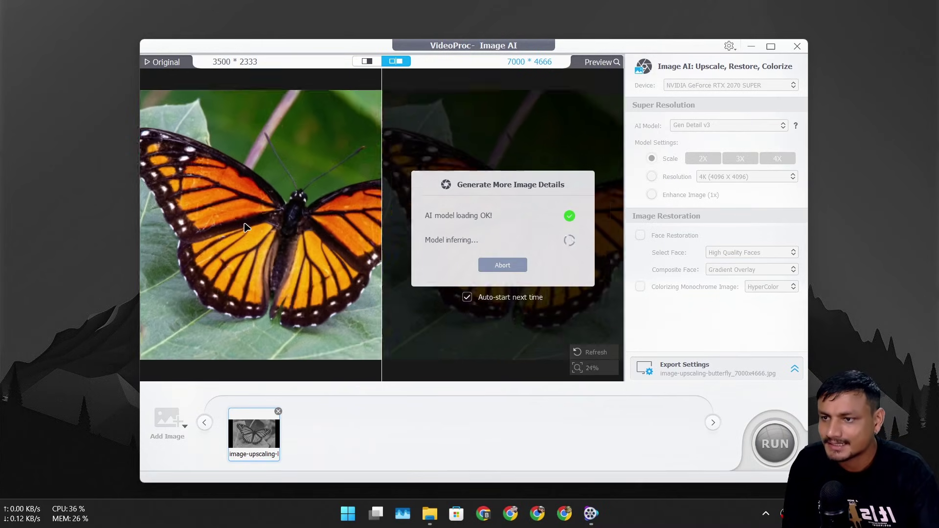
scroll(275, 205, down, 4)
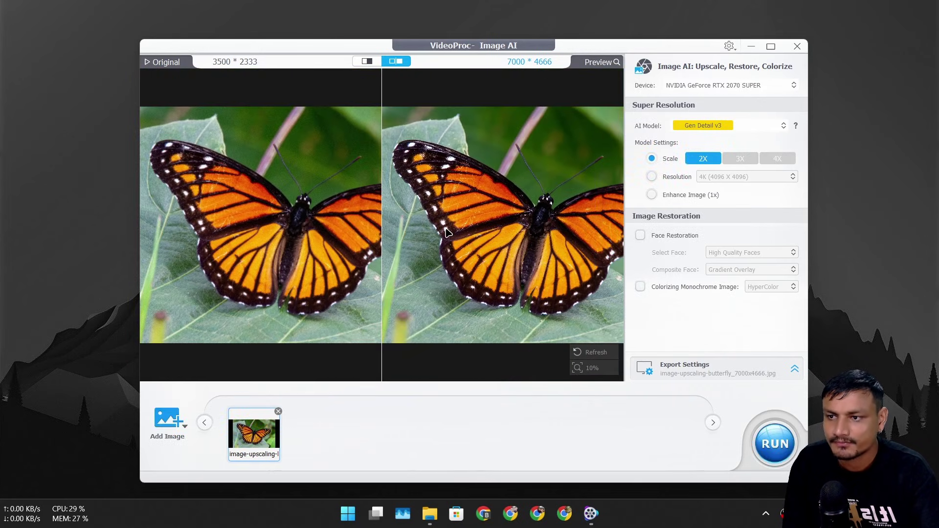
scroll(452, 238, up, 5)
drag(359, 239, 259, 240)
drag(433, 229, 490, 191)
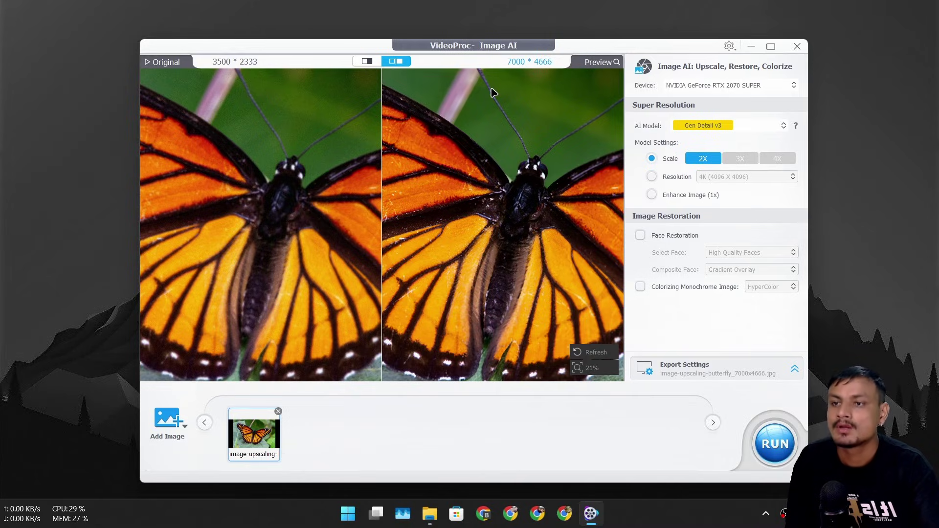
scroll(519, 210, up, 5)
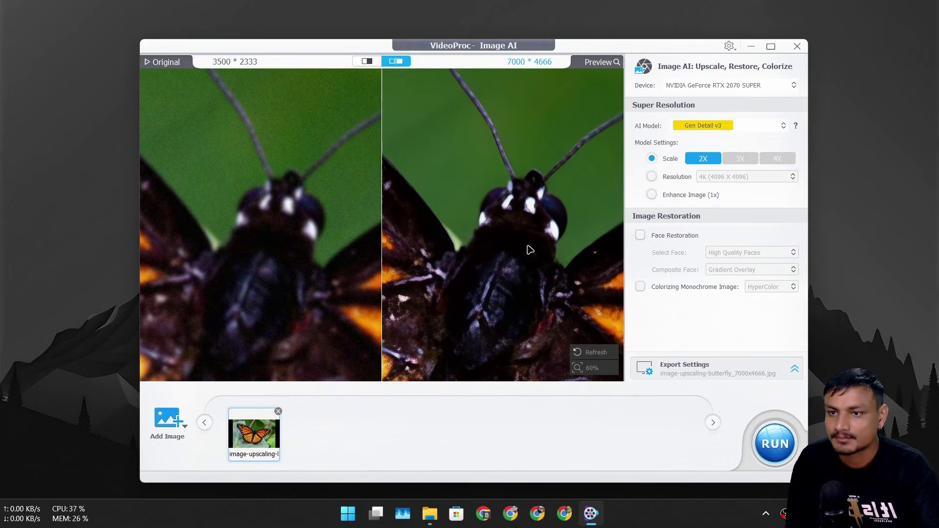
scroll(529, 250, down, 5)
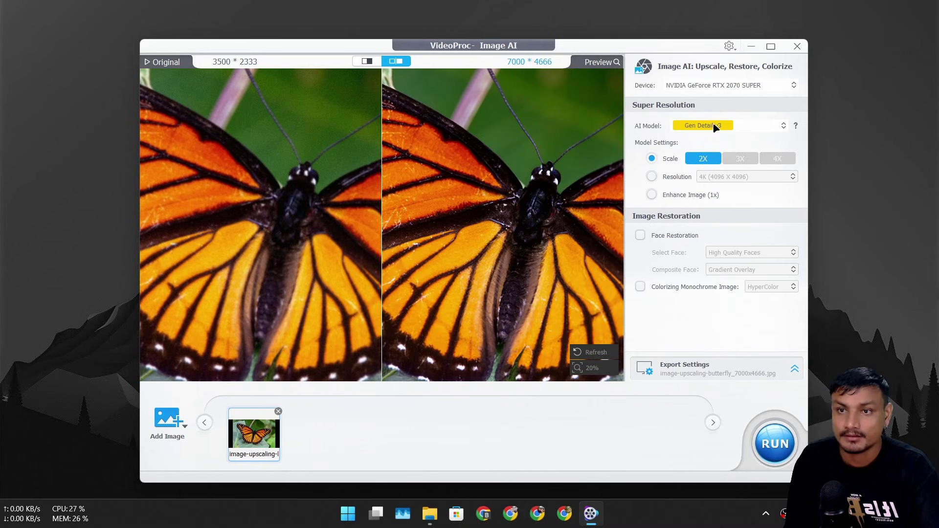
click(705, 127)
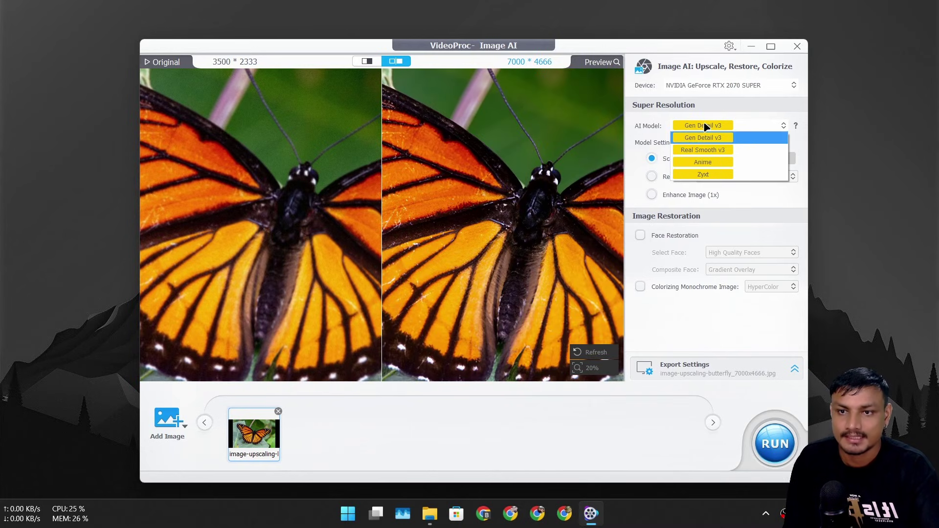
click(695, 133)
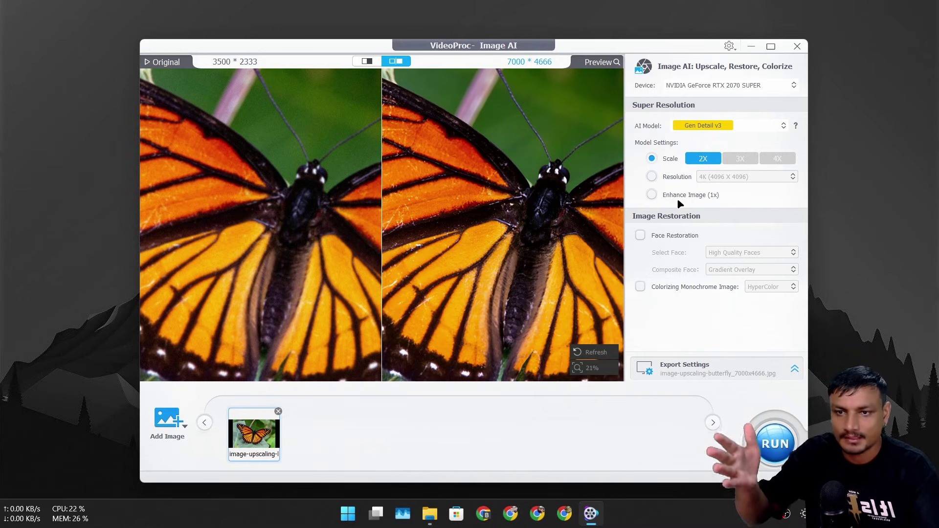
Switch to Enhance Image (1x), check the 3500×2333 preview, and export image-upscaling-butterfly_3500x2333.jpg.
click(652, 194)
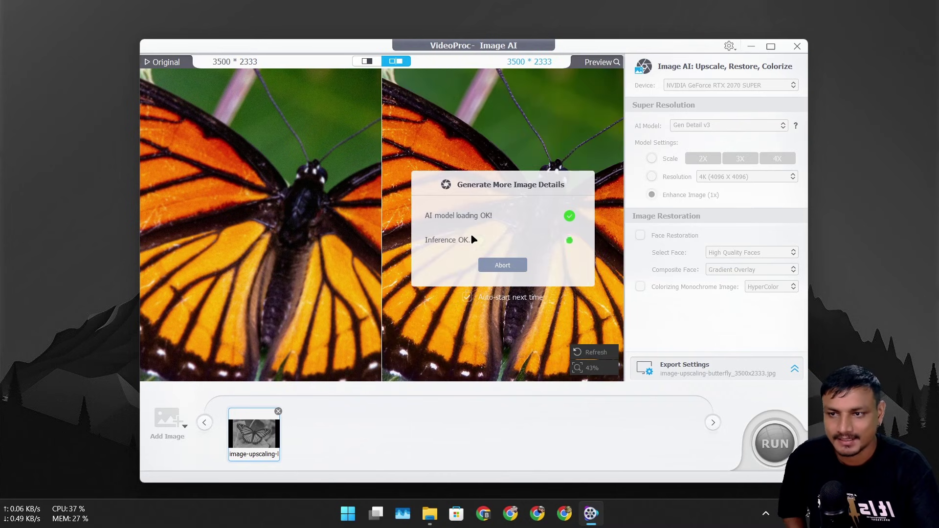
click(500, 260)
scroll(495, 220, down, 5)
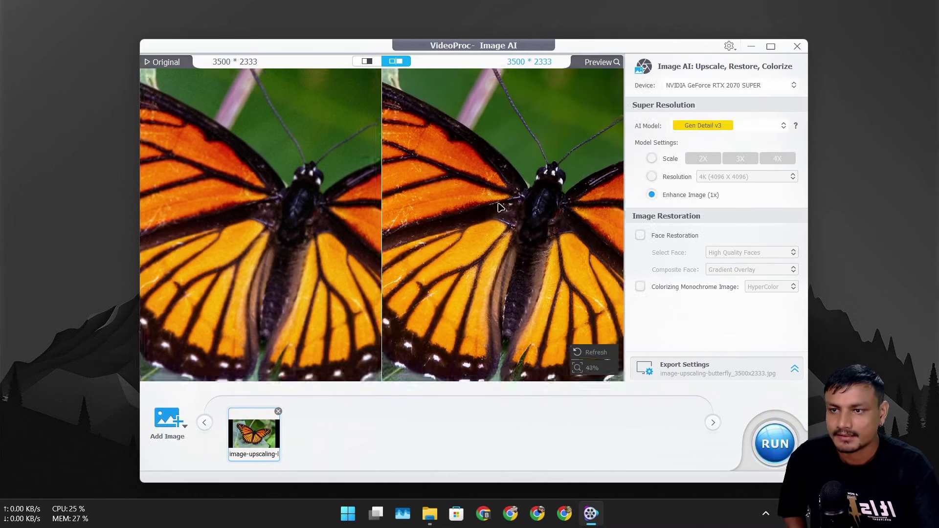
drag(498, 221, 434, 223)
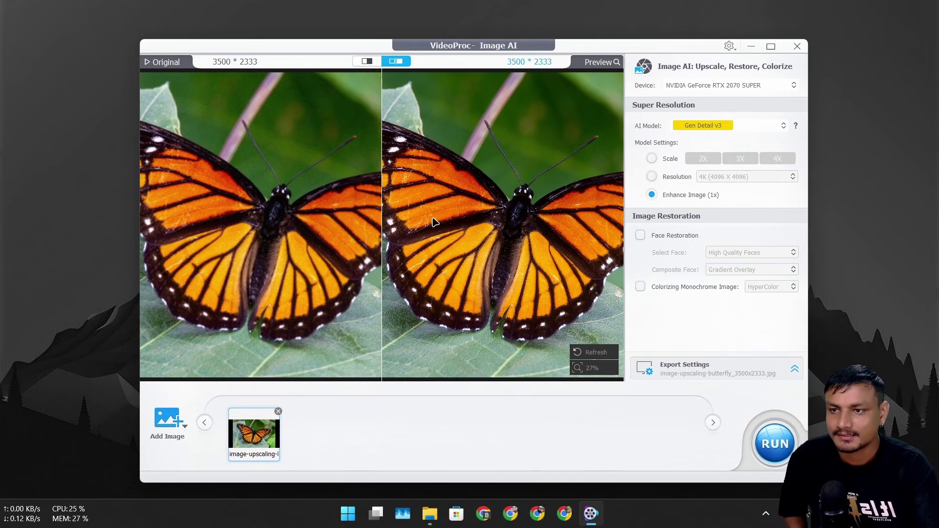
scroll(457, 227, up, 5)
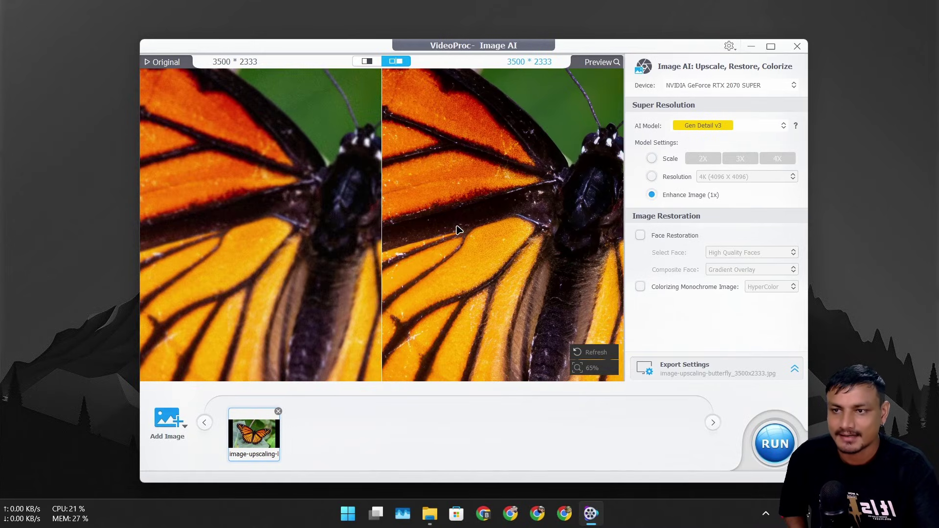
scroll(465, 220, down, 2)
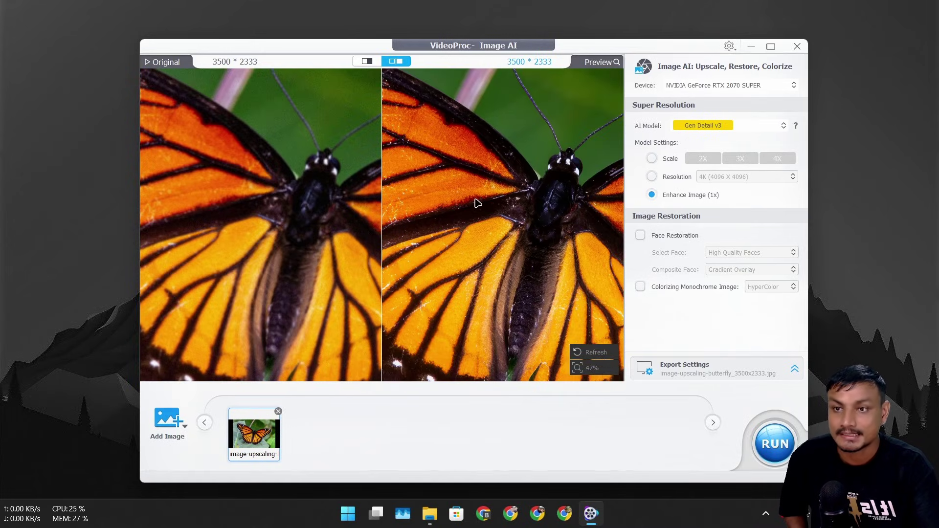
scroll(479, 202, down, 1)
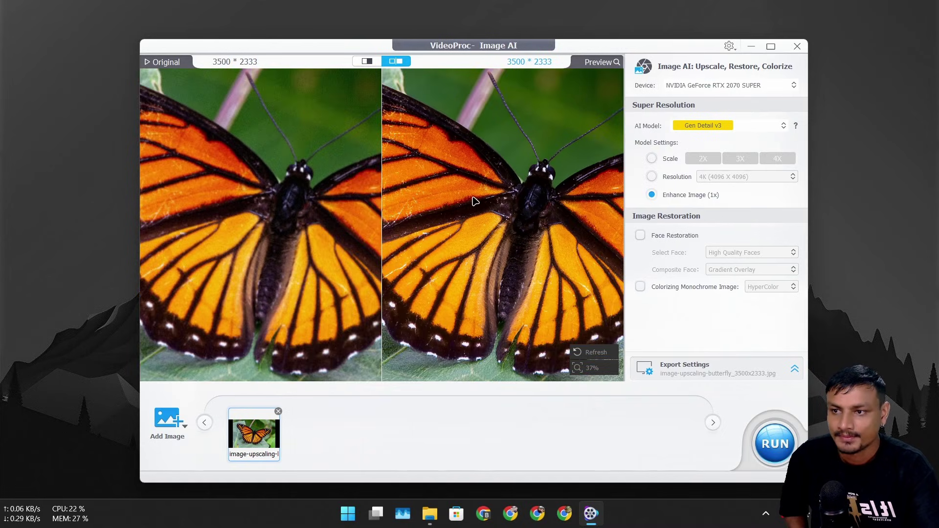
scroll(454, 206, down, 2)
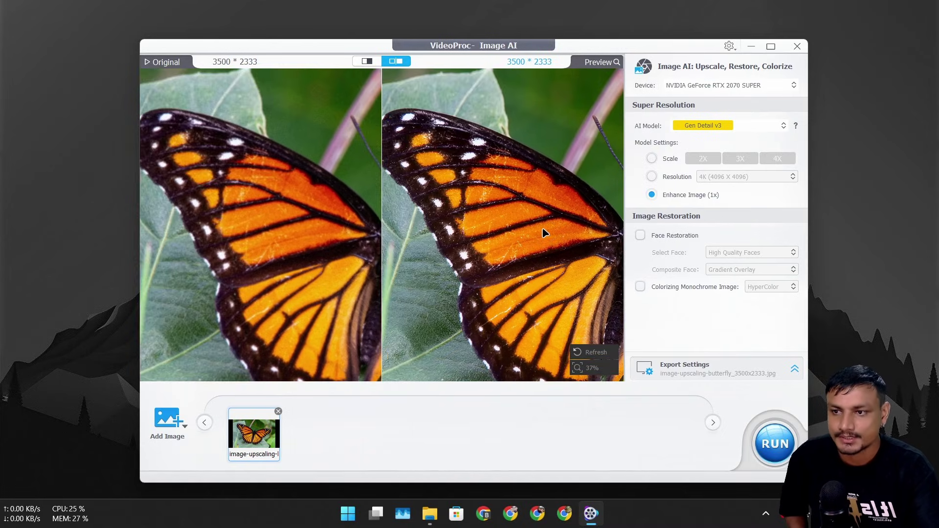
scroll(452, 199, up, 4)
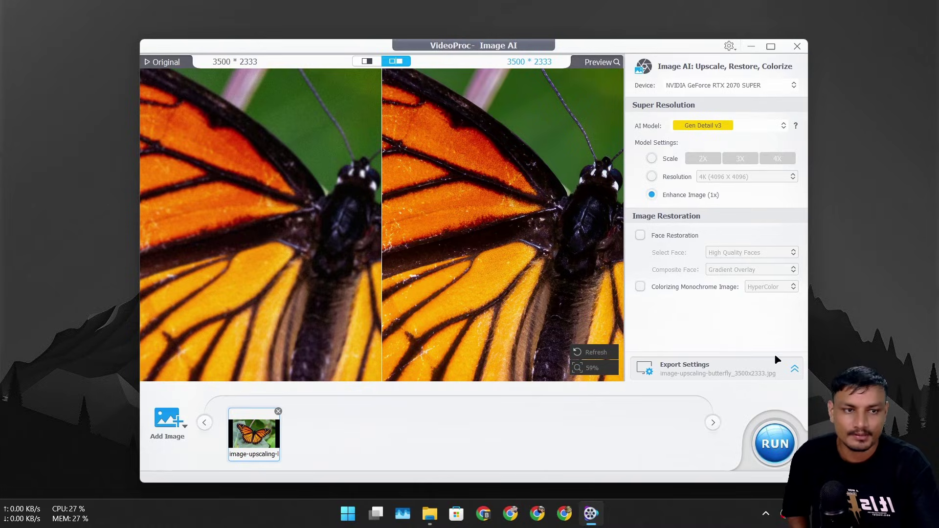
click(775, 443)
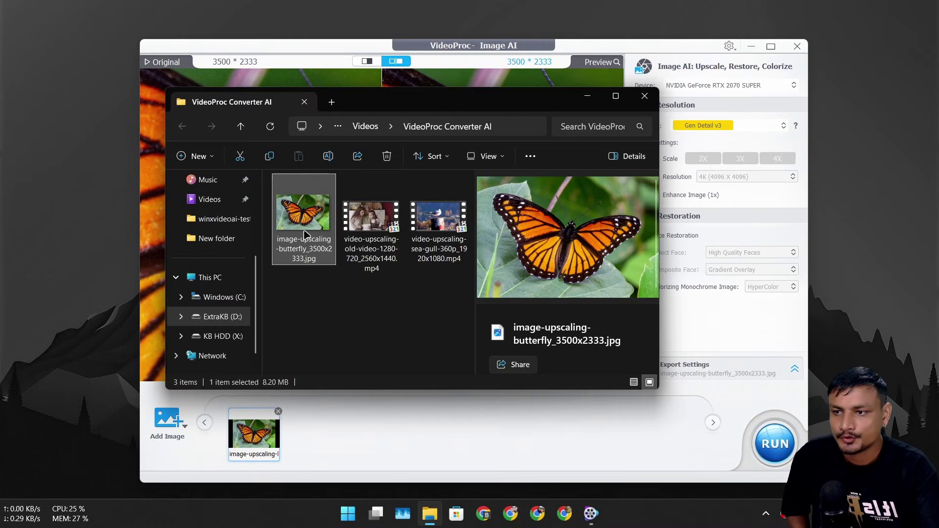
View the enhanced 8.2 MB butterfly JPG maximized in Windows Photos, zooming in.
double_click(305, 224)
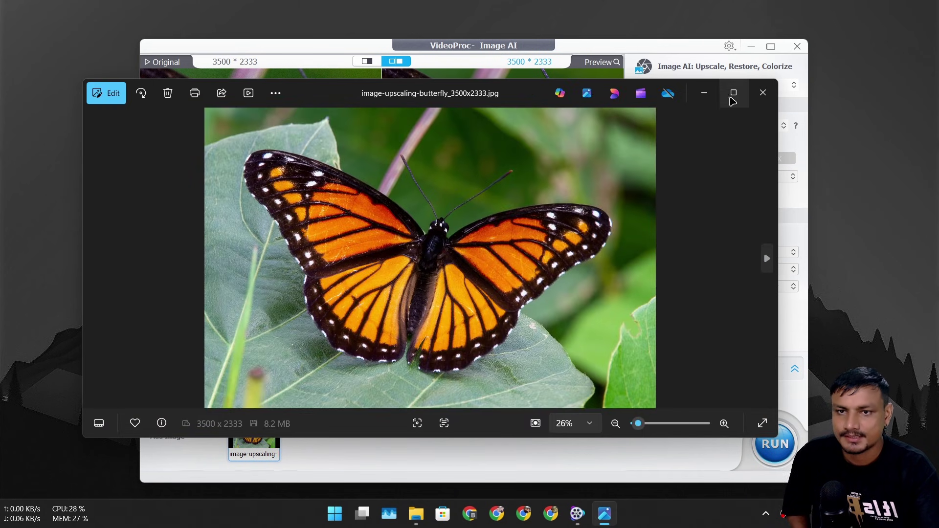
key(super+Up)
scroll(529, 234, up, 3)
scroll(530, 233, down, 4)
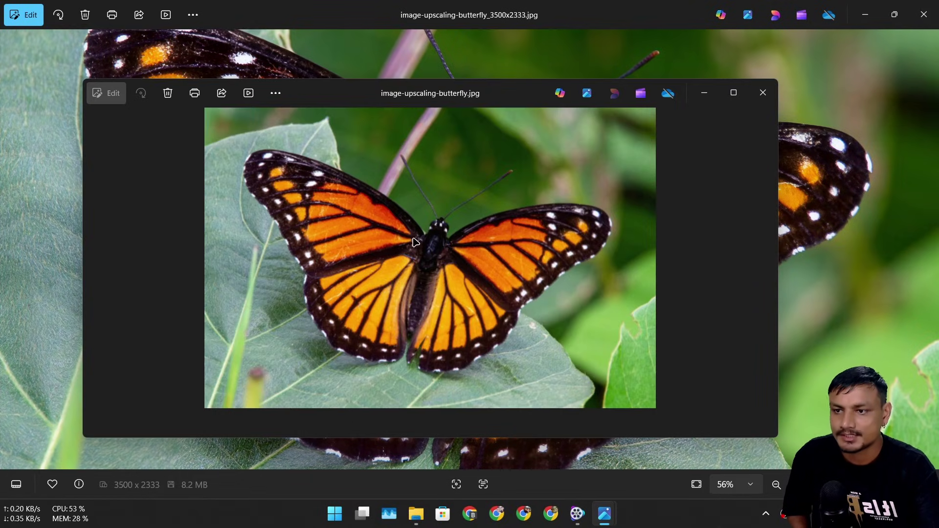
Compare it zoomed against the 1.8 MB original, then load image-colorize-house.jpg into VideoProc.
key(super+Up)
scroll(515, 222, up, 3)
scroll(515, 222, down, 3)
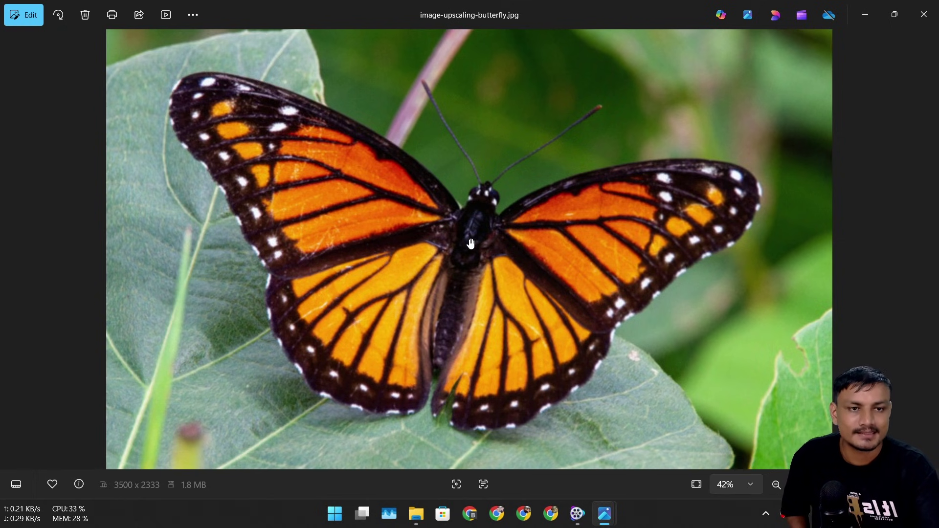
scroll(473, 245, up, 3)
scroll(475, 244, up, 1)
drag(521, 169, 498, 308)
double_click(599, 15)
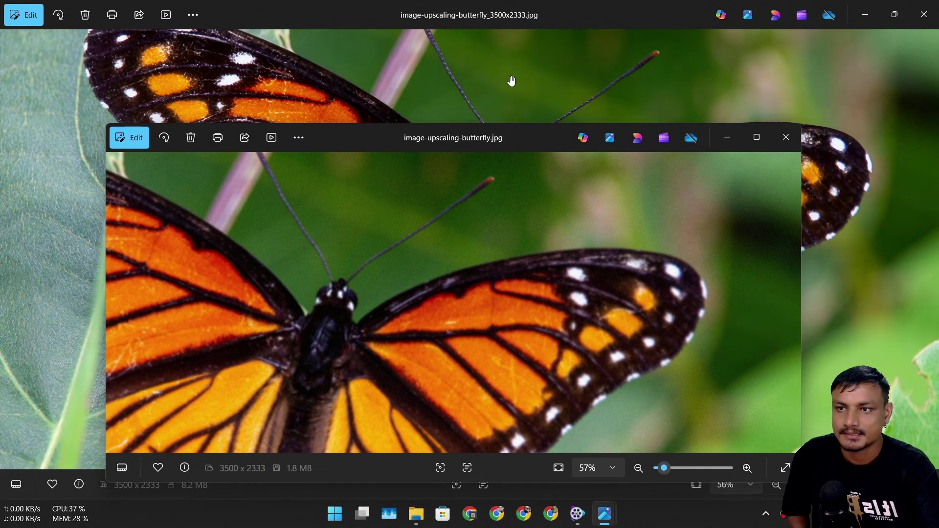
click(511, 81)
scroll(496, 176, up, 2)
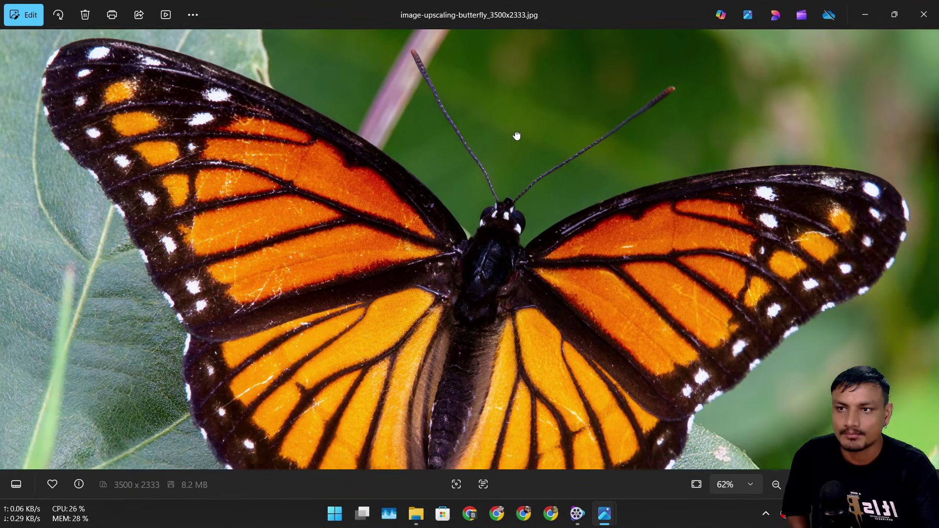
drag(517, 135, 519, 150)
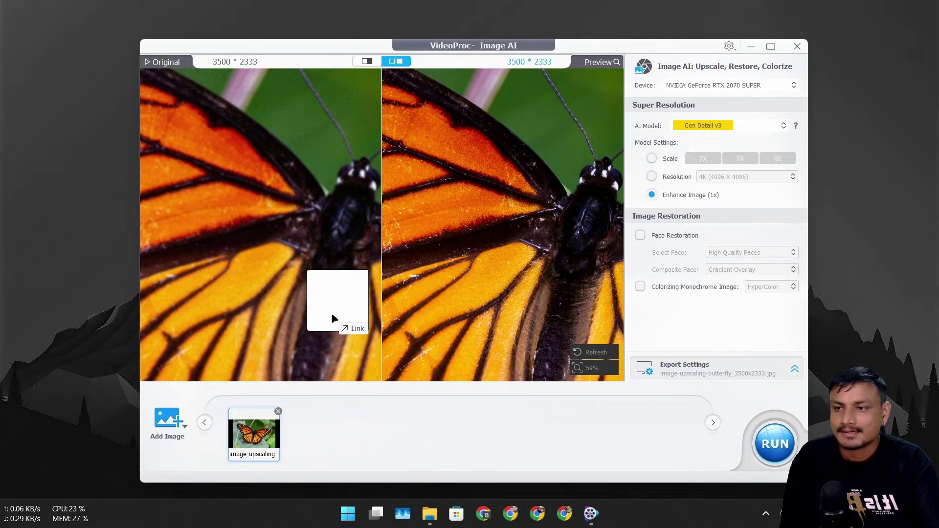
drag(332, 315, 332, 316)
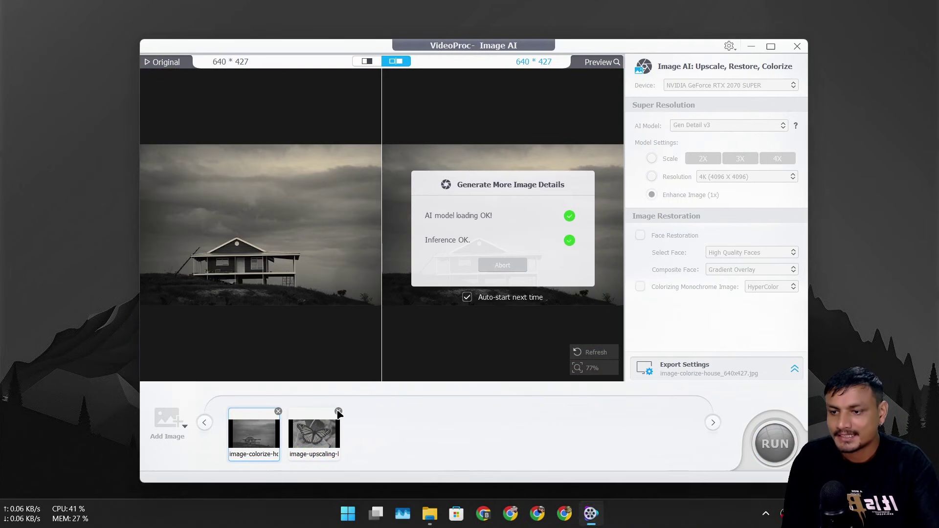
Remove the butterfly, colorize the house photo with HyperColor, and upscale it 2X to 1280×854.
click(338, 412)
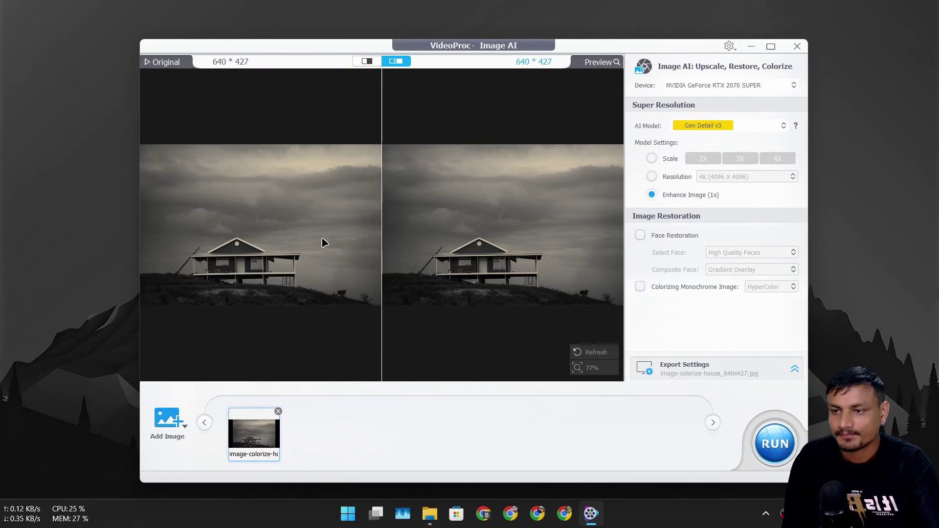
click(640, 287)
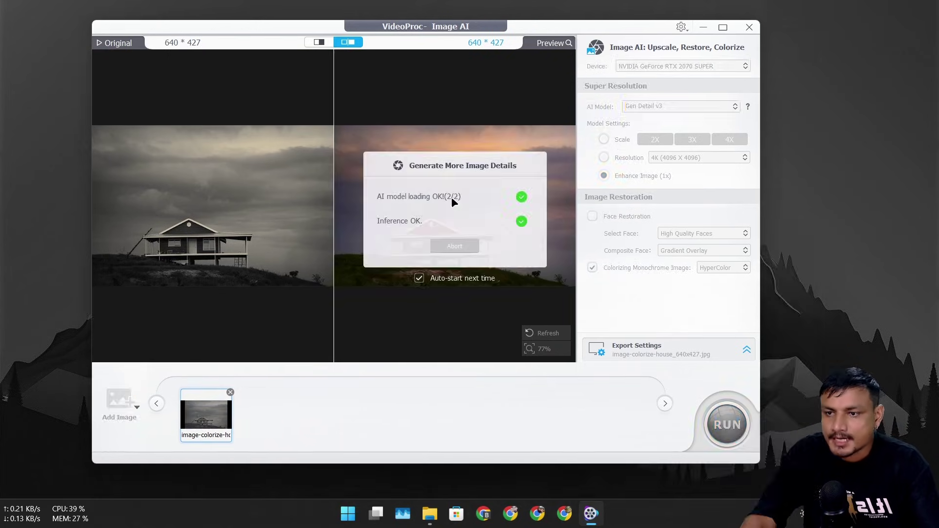
scroll(387, 251, up, 5)
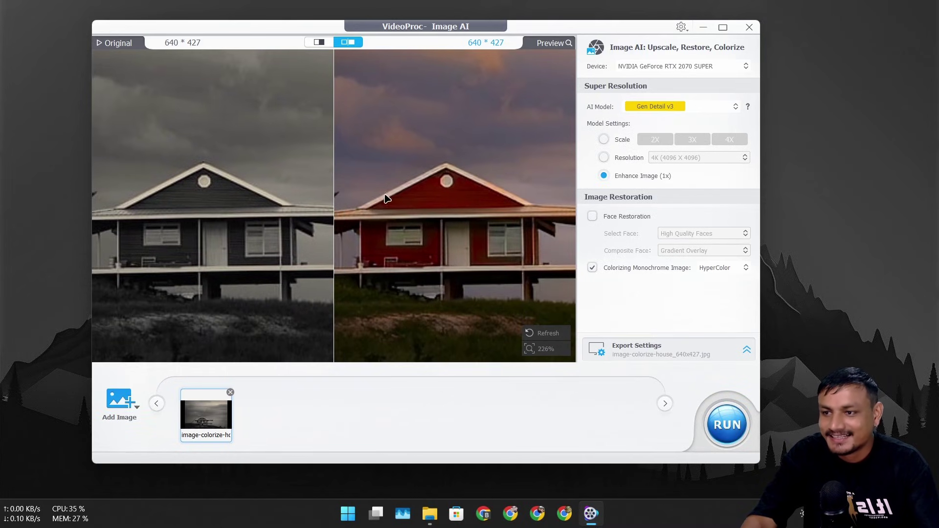
scroll(387, 201, down, 5)
drag(398, 248, 388, 254)
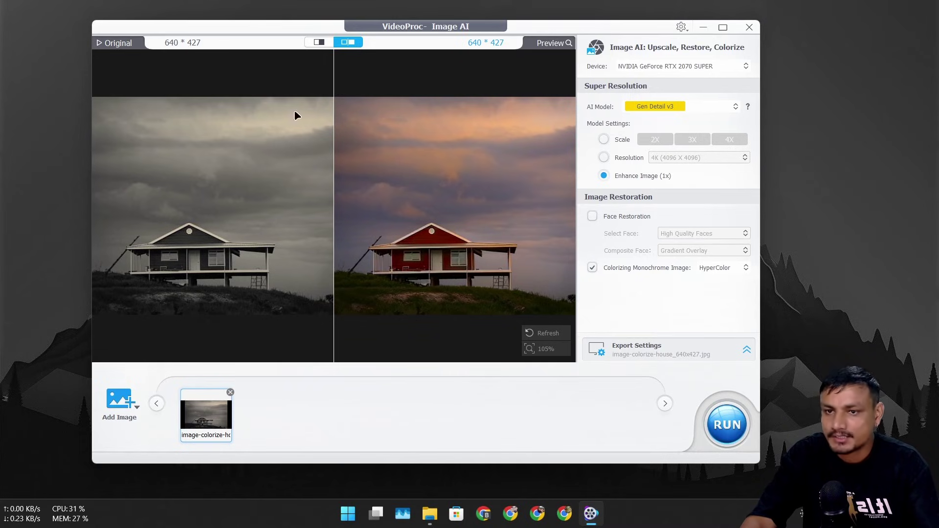
click(603, 139)
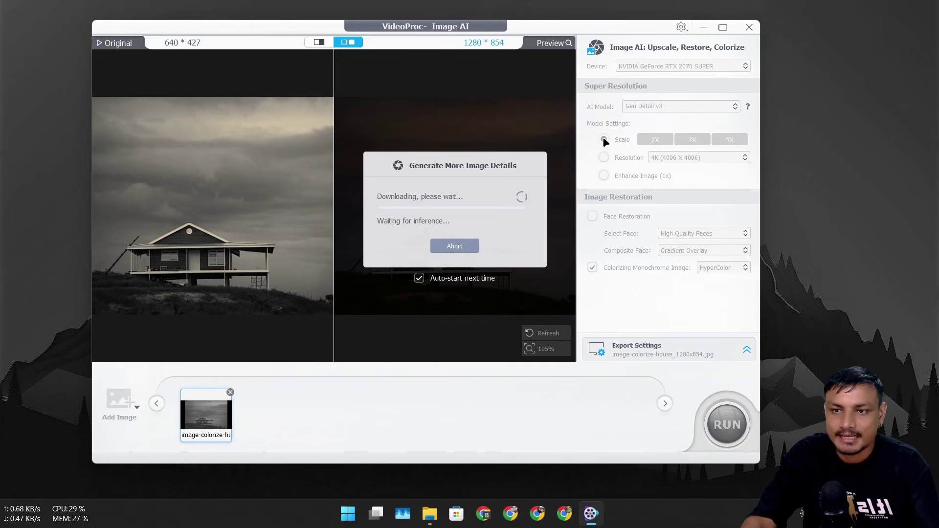
scroll(356, 264, up, 4)
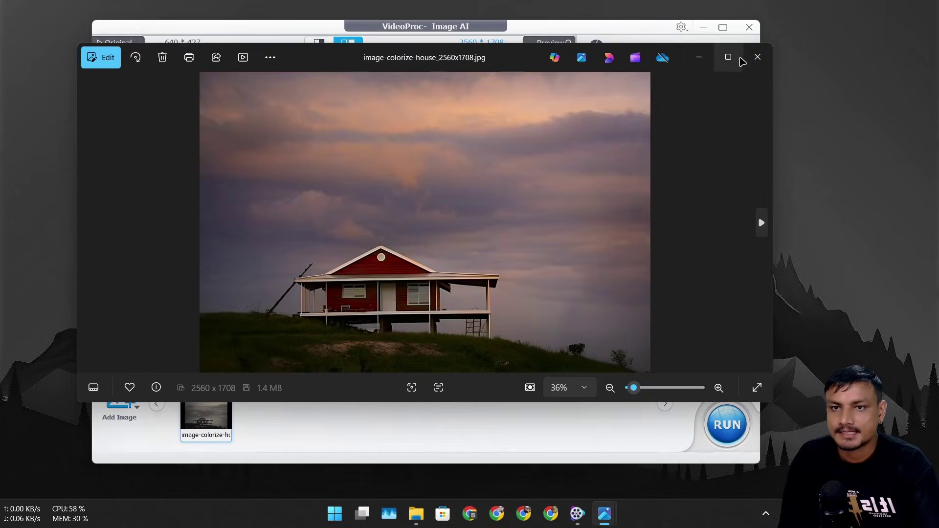
Compare image-colorize-house_2560x1708.jpg with its 640×427 black-and-white original in Photos.
click(731, 57)
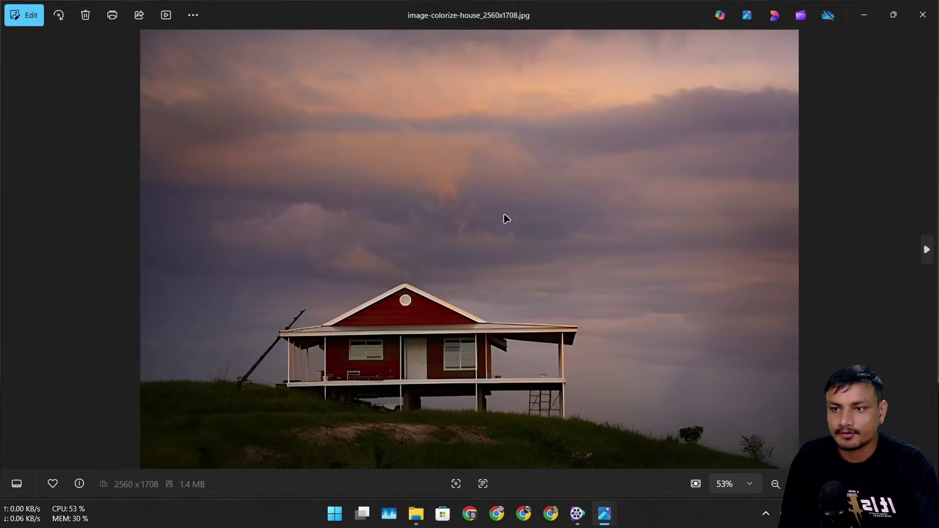
scroll(459, 321, up, 3)
scroll(455, 318, down, 3)
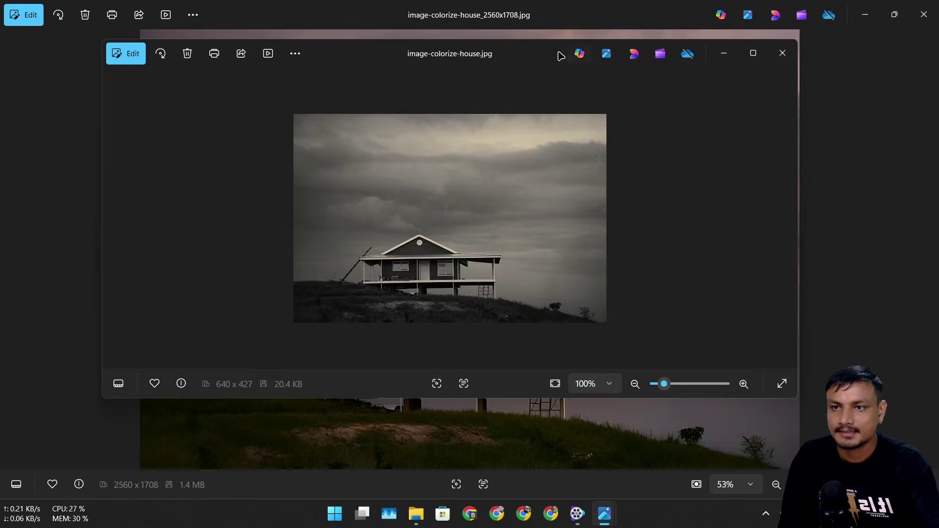
drag(560, 55, 574, 68)
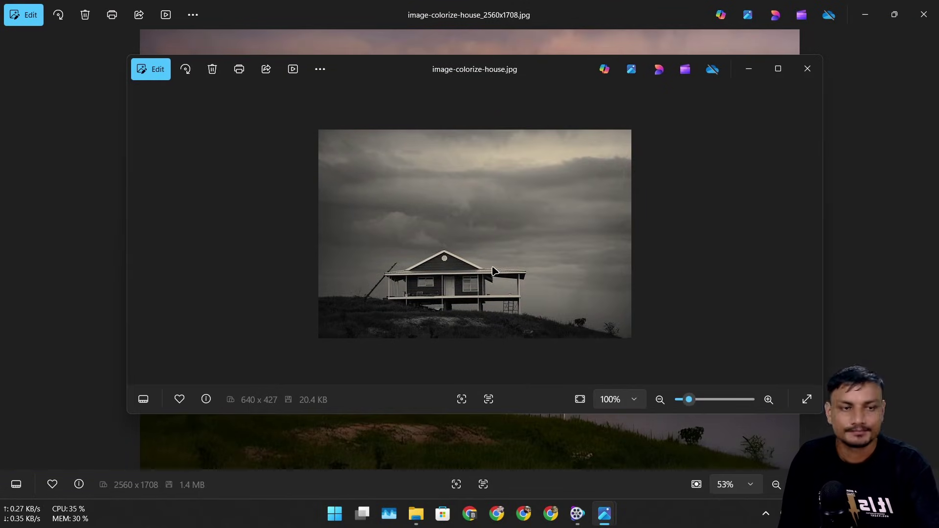